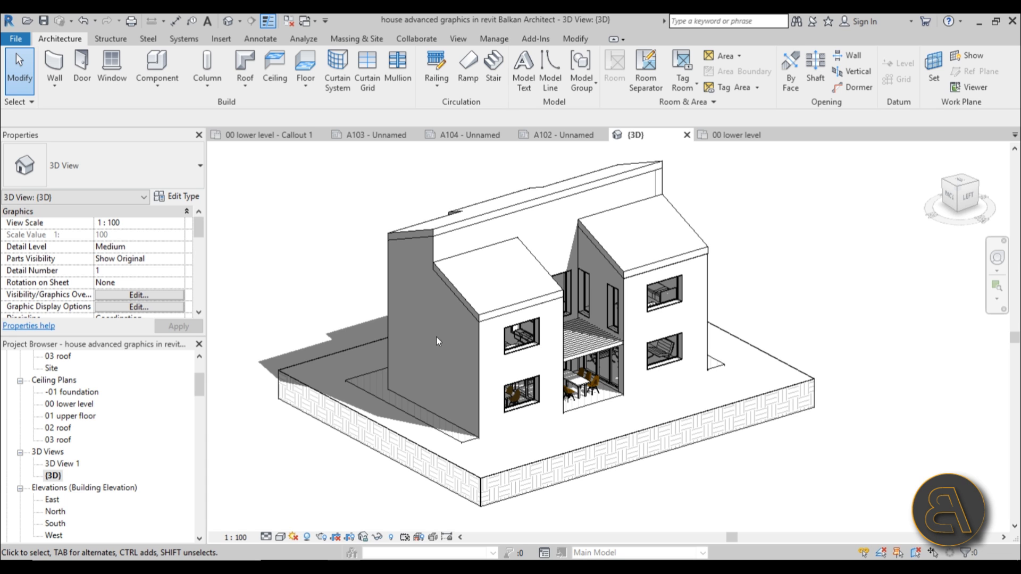
Step: Pan the house view and briefly select the patio table to inspect it
{"action": "middle_click_drag", "start_coordinate": [574, 231], "coordinate": [547, 232]}
{"action": "middle_click_drag", "start_coordinate": [734, 328], "coordinate": [727, 330]}
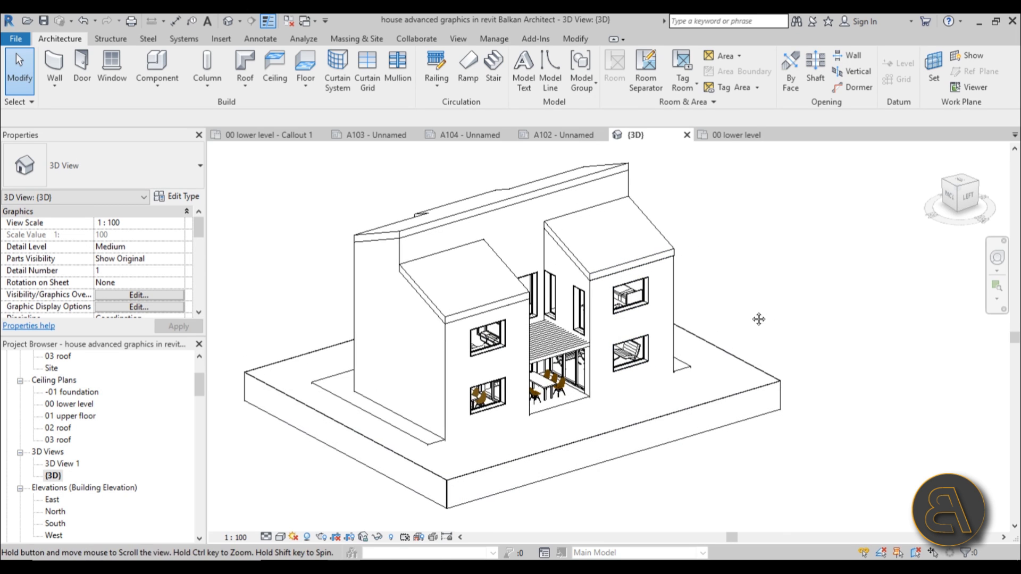
{"action": "left_click", "coordinate": [538, 392]}
{"action": "key", "text": "Escape"}
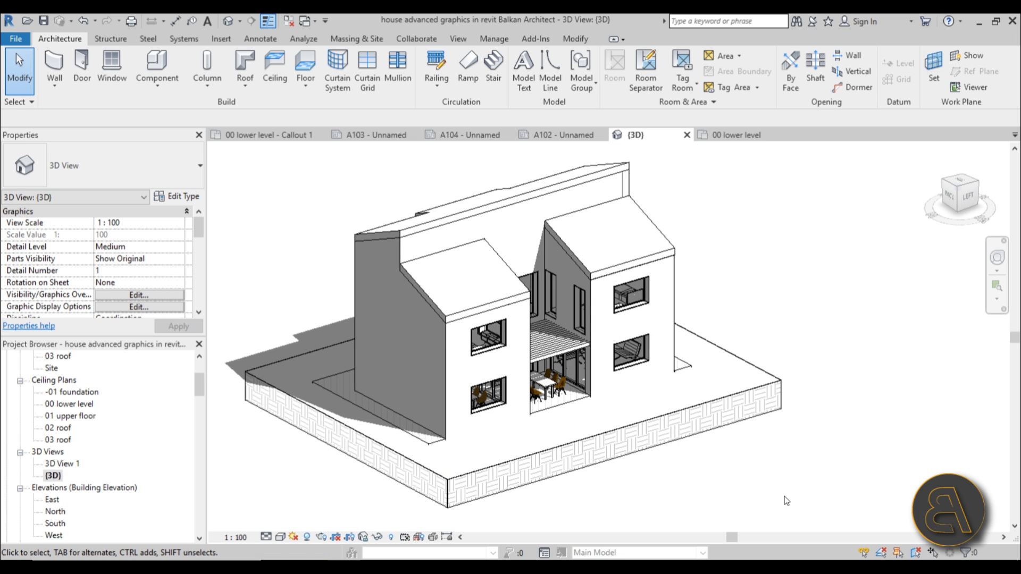
{"action": "scroll", "coordinate": [201, 391], "scroll_direction": "up", "scroll_amount": 3}
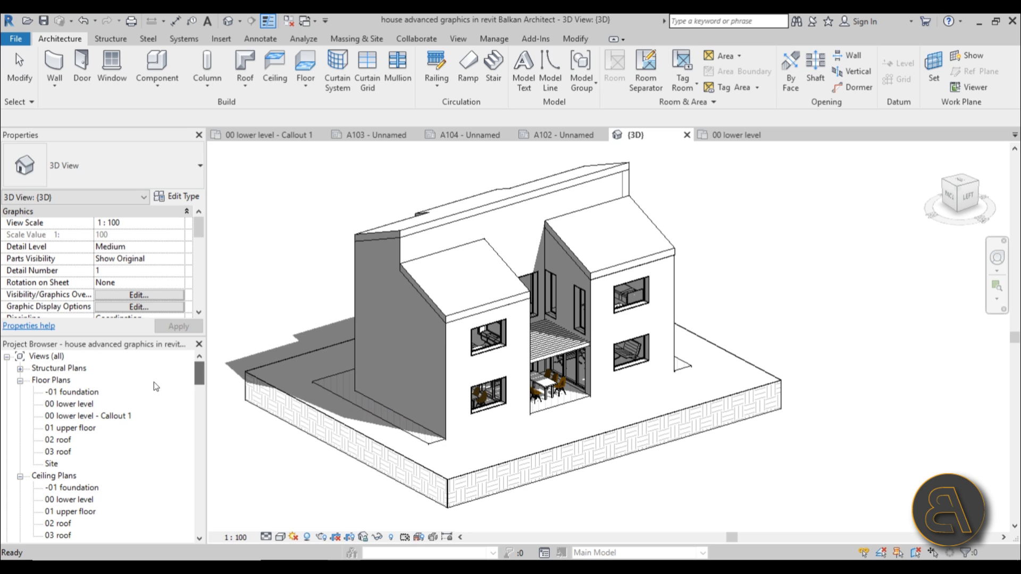
Step: Browse the 00 lower level floor plan and sheet A102 with the two sections
{"action": "double_click", "coordinate": [77, 404]}
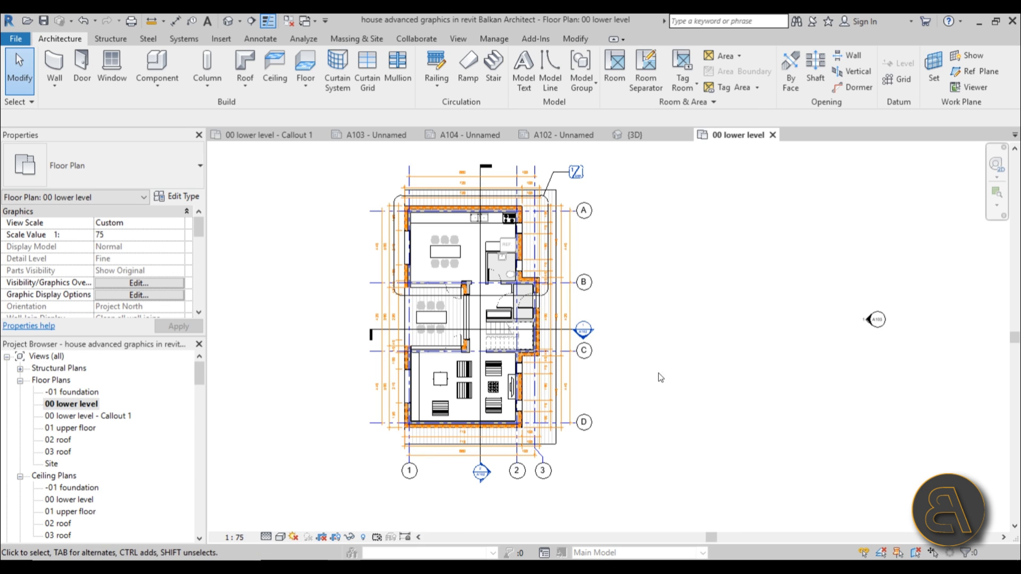
{"action": "middle_click_drag", "start_coordinate": [662, 347], "coordinate": [659, 373]}
{"action": "scroll", "coordinate": [154, 432], "scroll_direction": "down", "scroll_amount": 8}
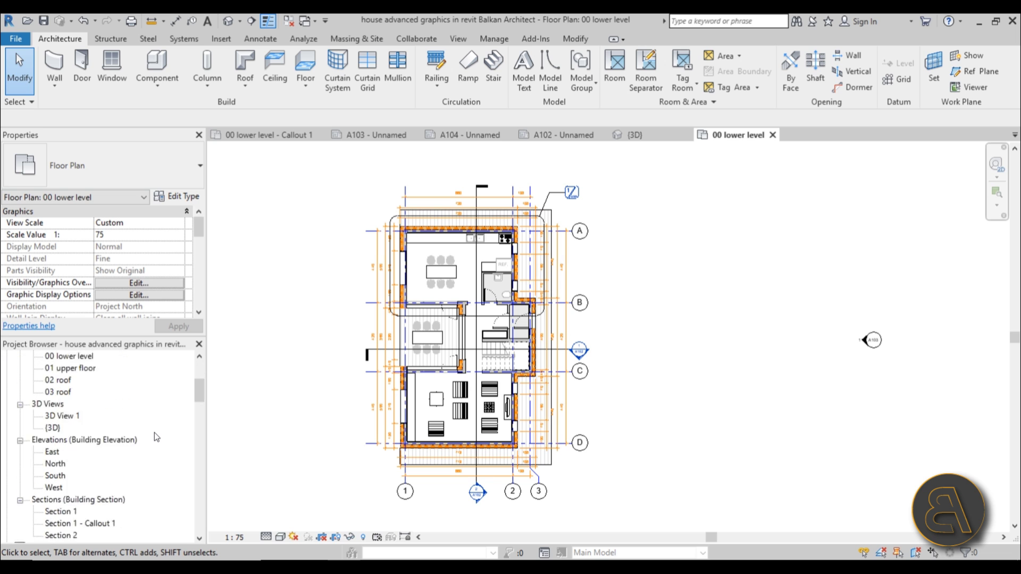
{"action": "double_click", "coordinate": [87, 464]}
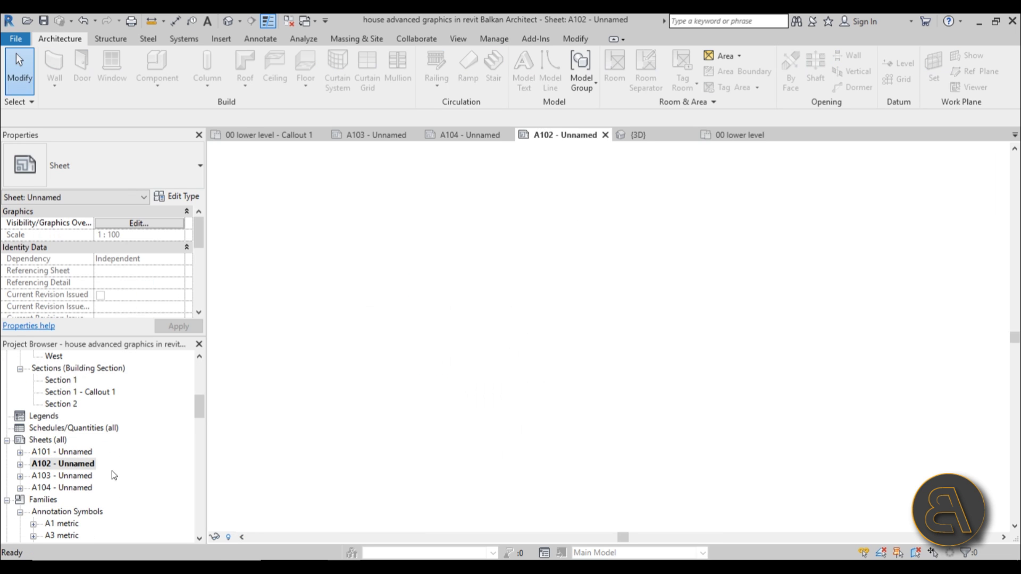
{"action": "middle_click_drag", "start_coordinate": [468, 317], "coordinate": [468, 319]}
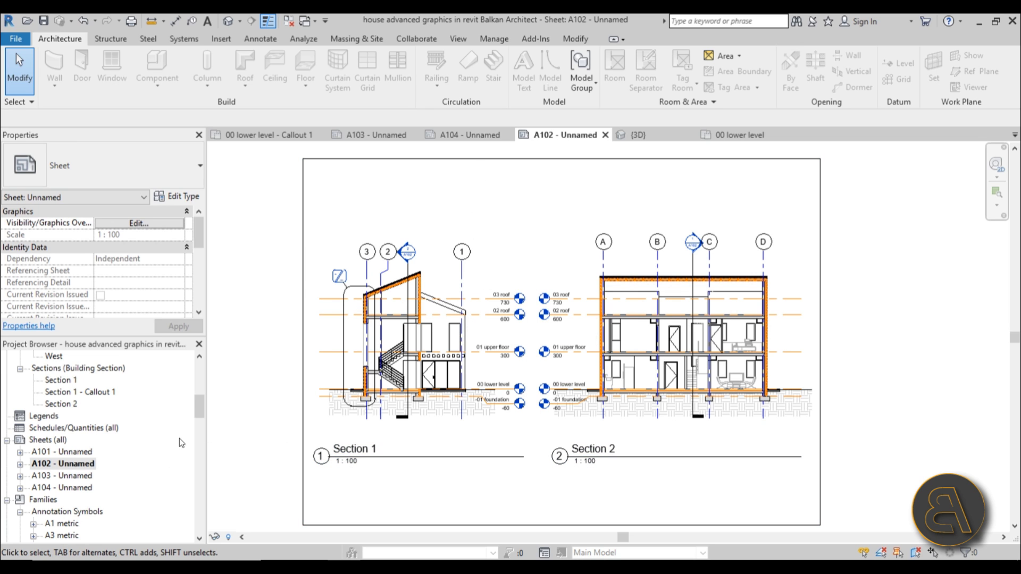
{"action": "scroll", "coordinate": [121, 453], "scroll_direction": "up", "scroll_amount": 6}
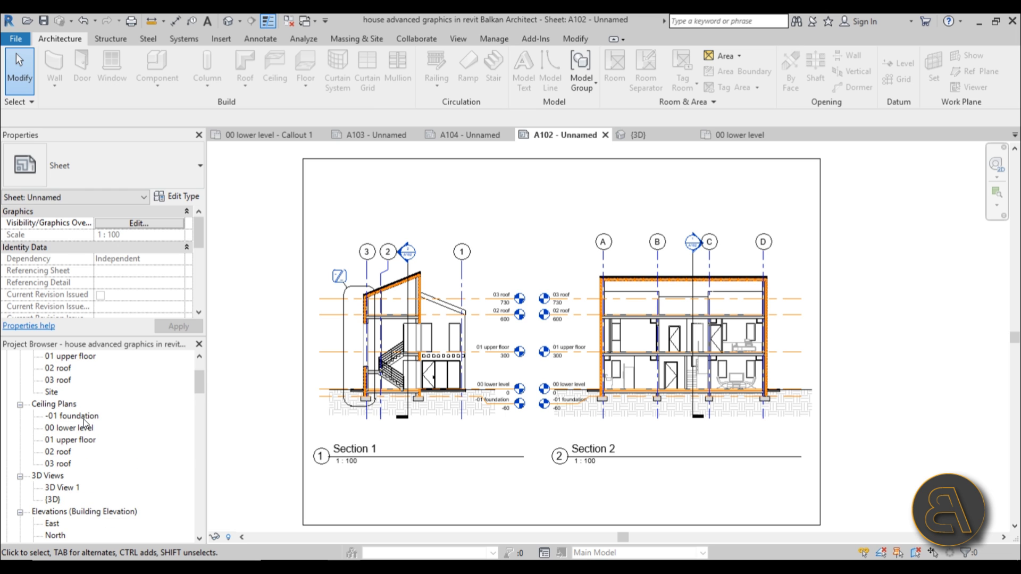
Step: Open the {3D} view of the house and orbit it slightly
{"action": "left_click", "coordinate": [62, 487]}
{"action": "double_click", "coordinate": [53, 511]}
{"action": "double_click", "coordinate": [52, 499]}
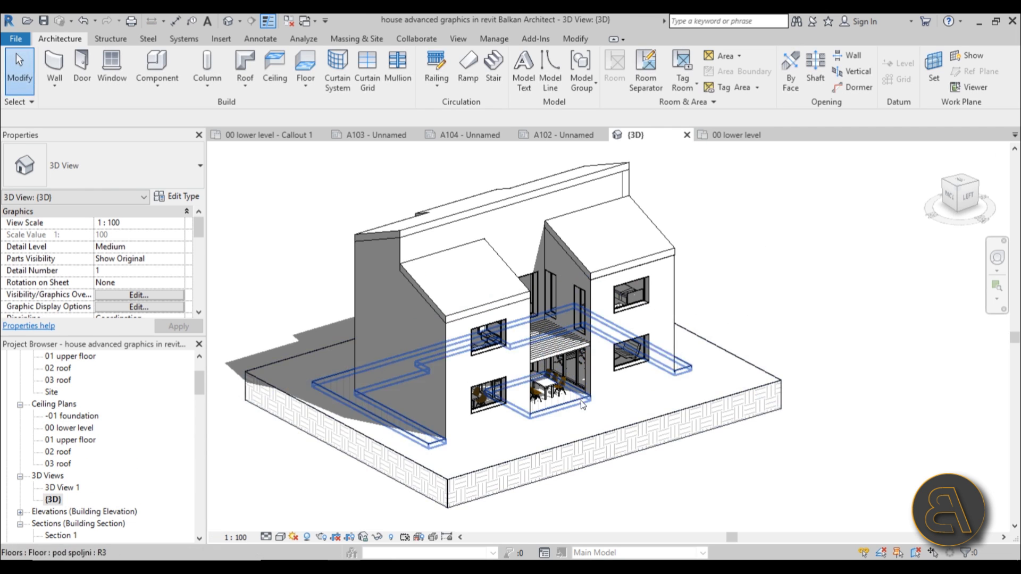
{"action": "scroll", "coordinate": [532, 367], "scroll_direction": "down", "scroll_amount": 1}
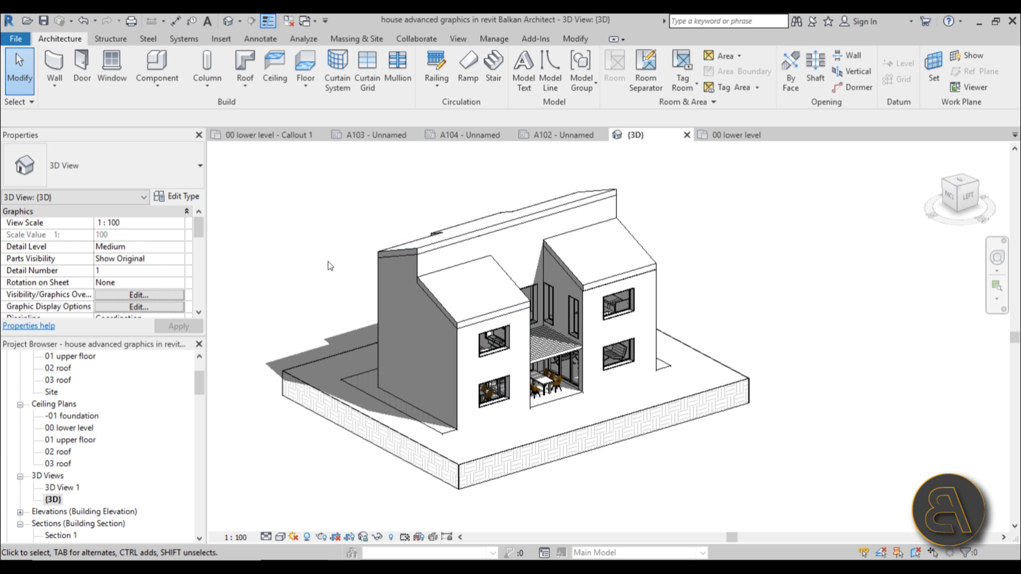
{"action": "middle_click_drag", "start_coordinate": [330, 265], "coordinate": [329, 263], "text": "shift"}
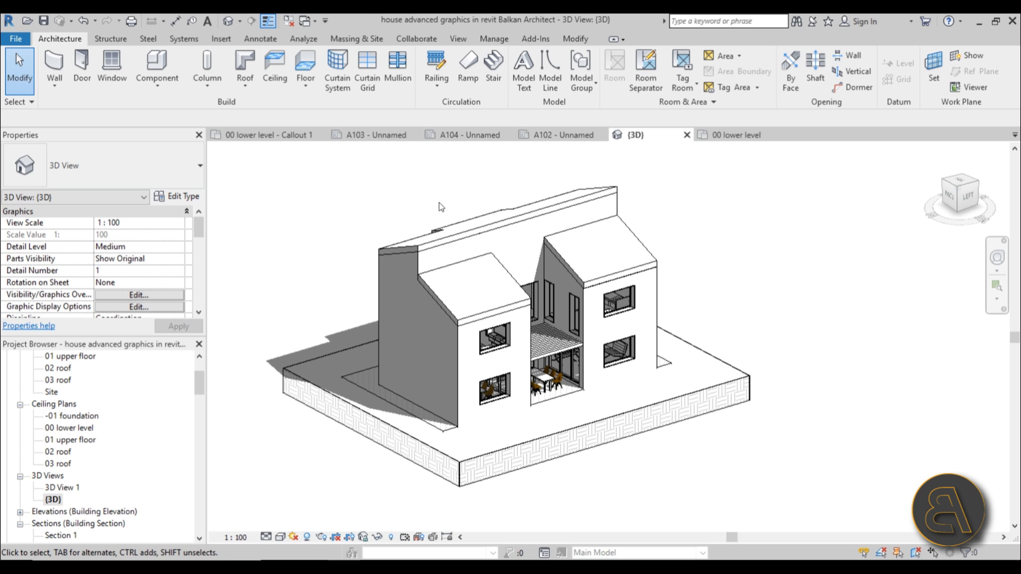
Step: Start a DWG export of the {3D} view via File > Export > CAD Formats
{"action": "left_click", "coordinate": [17, 39]}
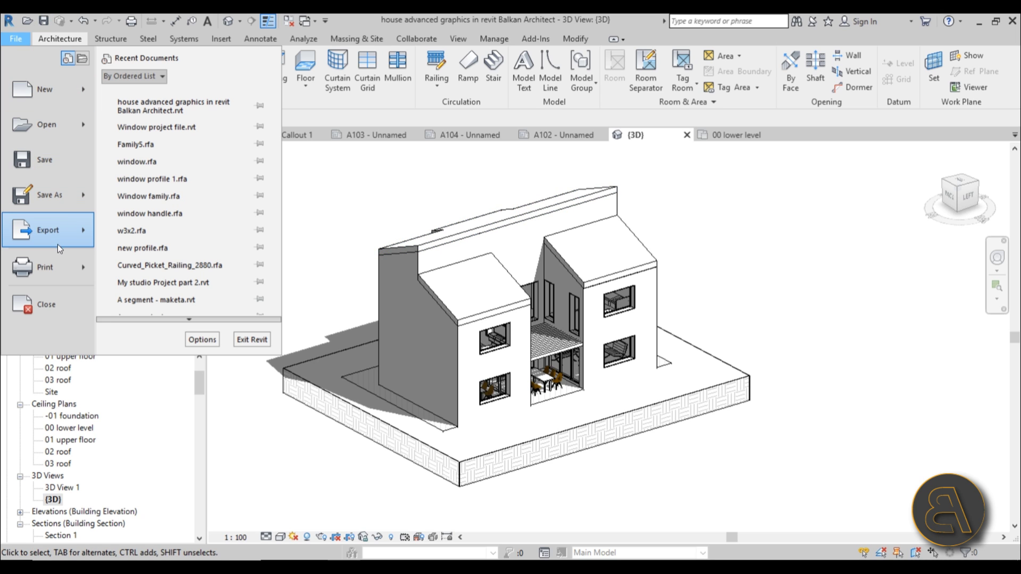
{"action": "mouse_move", "coordinate": [58, 244]}
{"action": "mouse_move", "coordinate": [102, 95]}
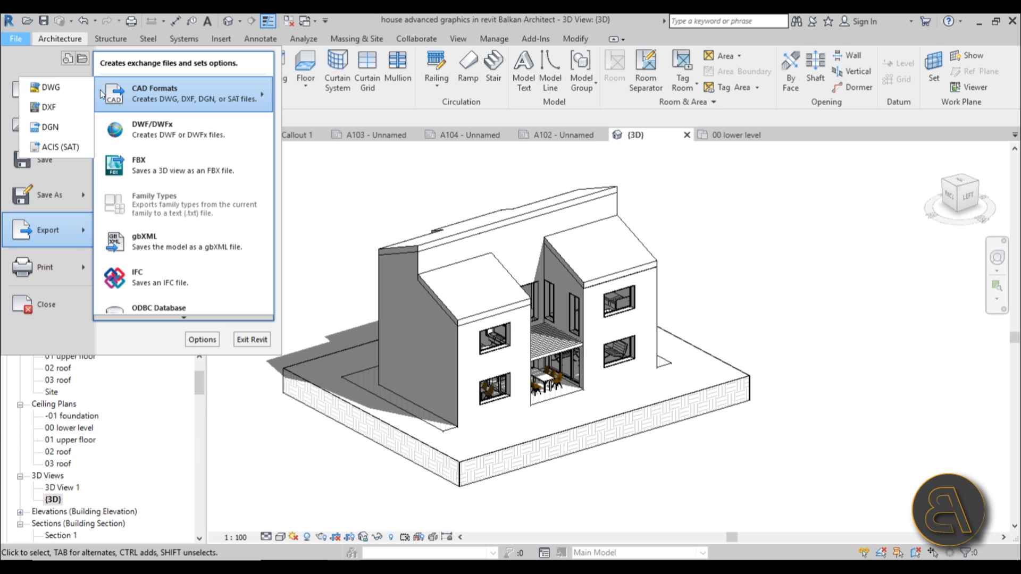
{"action": "left_click", "coordinate": [70, 89]}
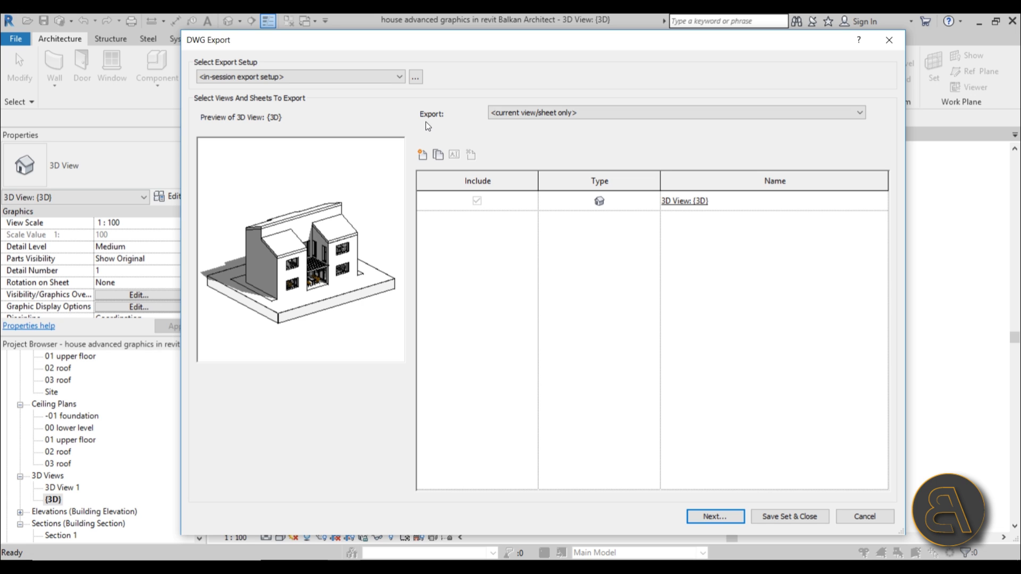
Step: Set the Export dropdown to <in-session view/sheet set>
{"action": "left_click", "coordinate": [524, 114]}
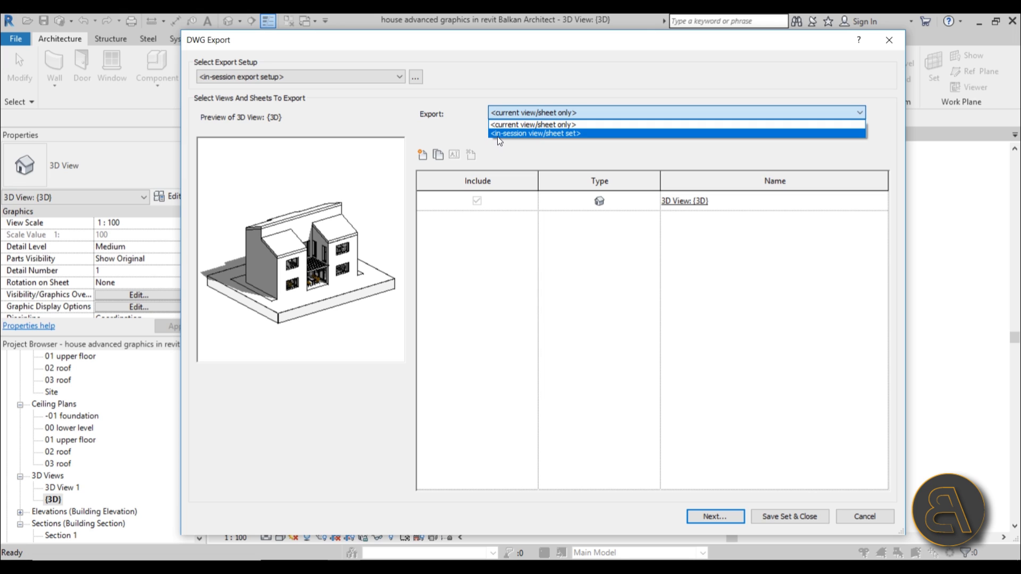
{"action": "left_click", "coordinate": [575, 134]}
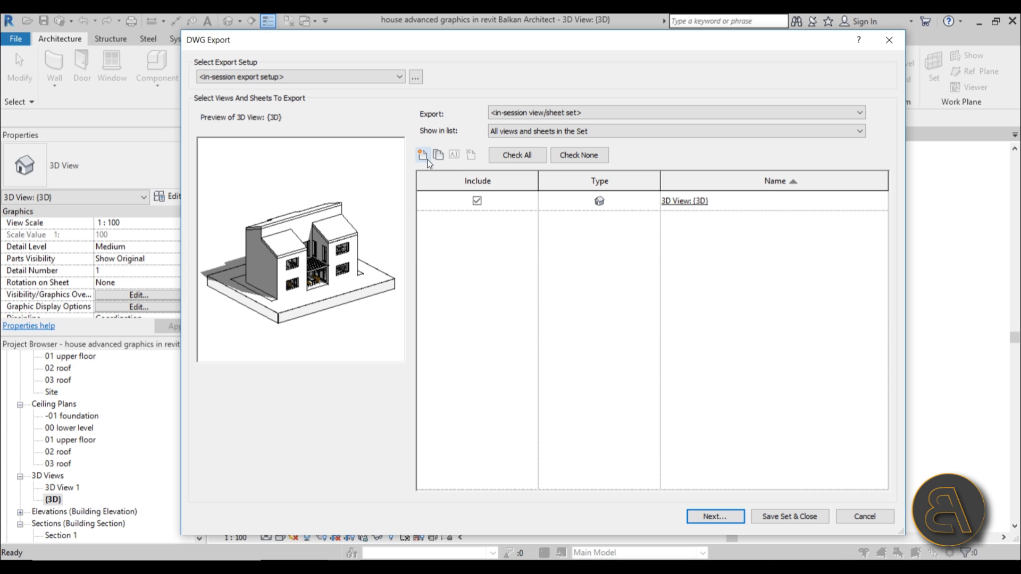
Step: Create Set 1 including the {3D} view, 00 lower level floor plan and Section 1
{"action": "left_click", "coordinate": [422, 155]}
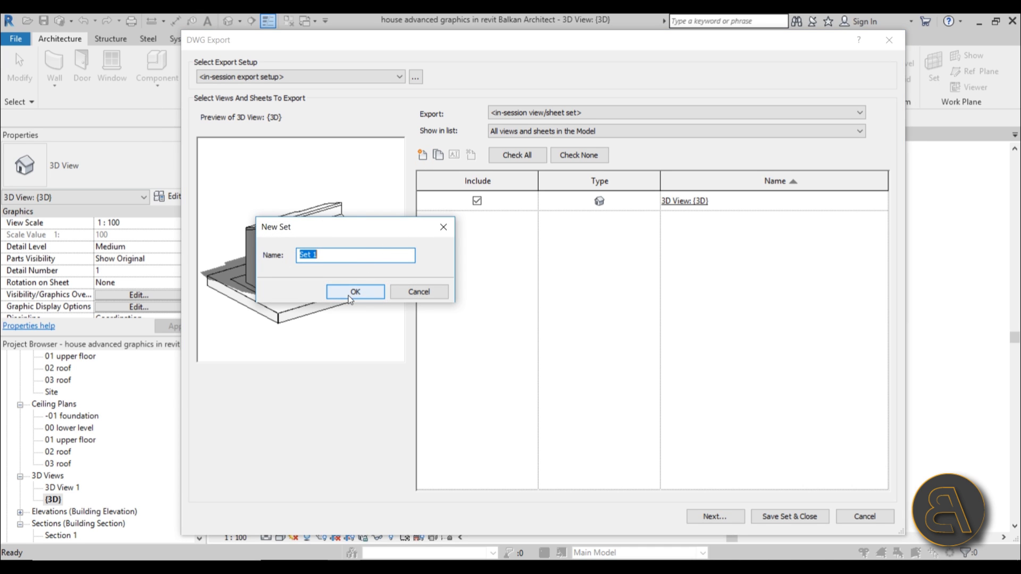
{"action": "left_click", "coordinate": [353, 292]}
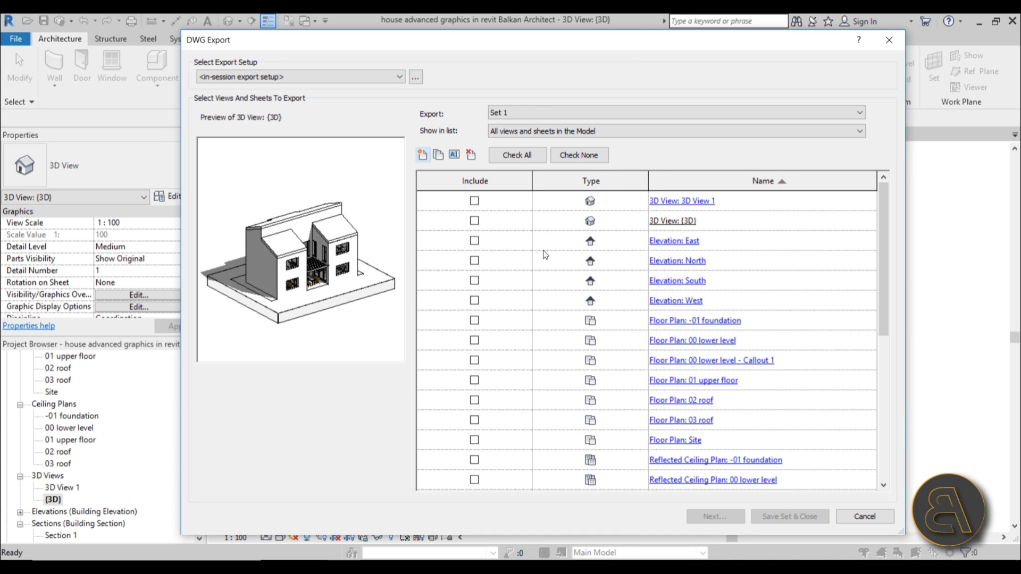
{"action": "left_click", "coordinate": [474, 221]}
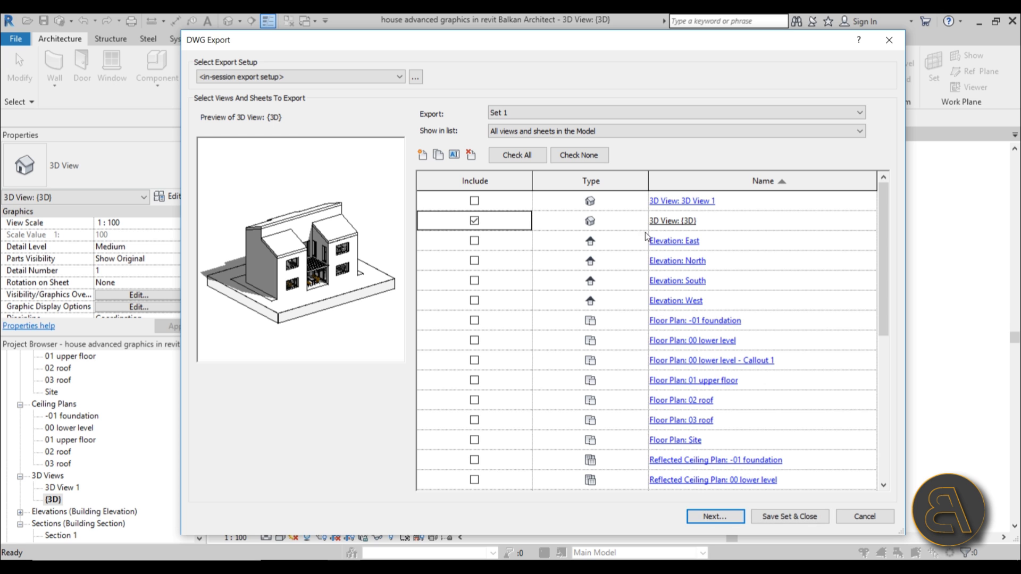
{"action": "scroll", "coordinate": [729, 271], "scroll_direction": "down", "scroll_amount": 4}
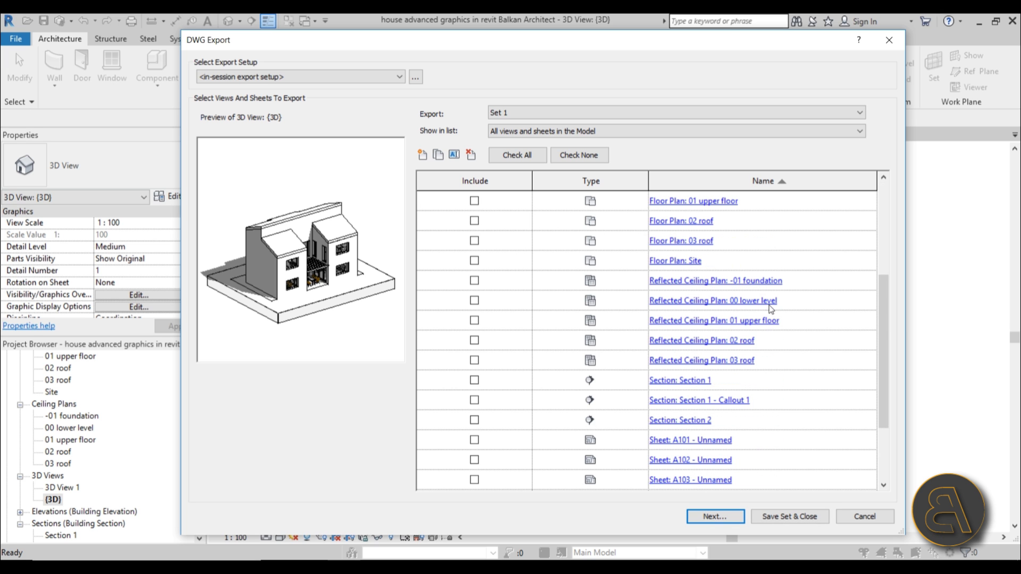
{"action": "scroll", "coordinate": [738, 308], "scroll_direction": "up", "scroll_amount": 3}
{"action": "scroll", "coordinate": [739, 309], "scroll_direction": "up", "scroll_amount": 1}
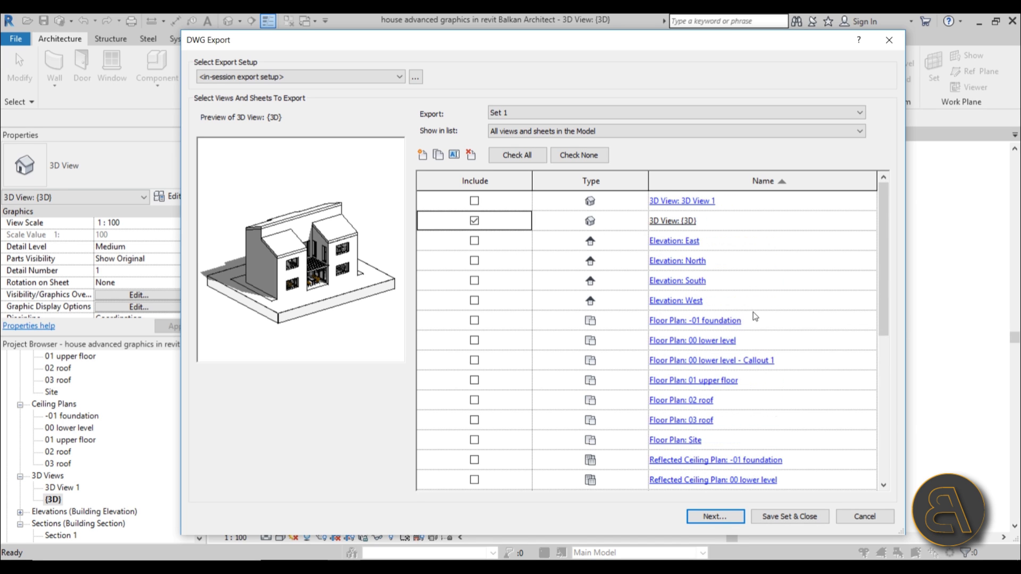
{"action": "scroll", "coordinate": [774, 315], "scroll_direction": "down", "scroll_amount": 1}
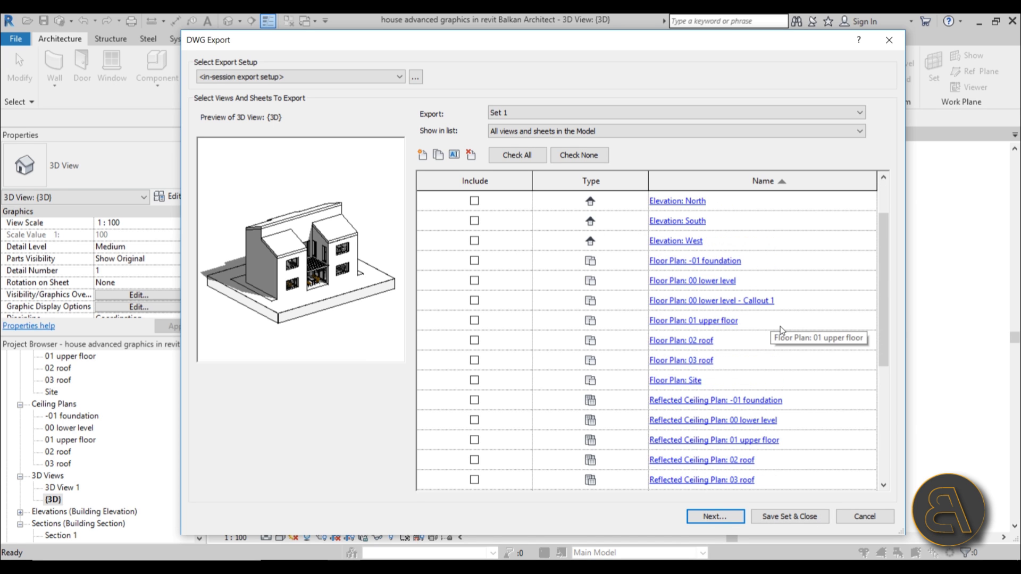
{"action": "left_click", "coordinate": [474, 281]}
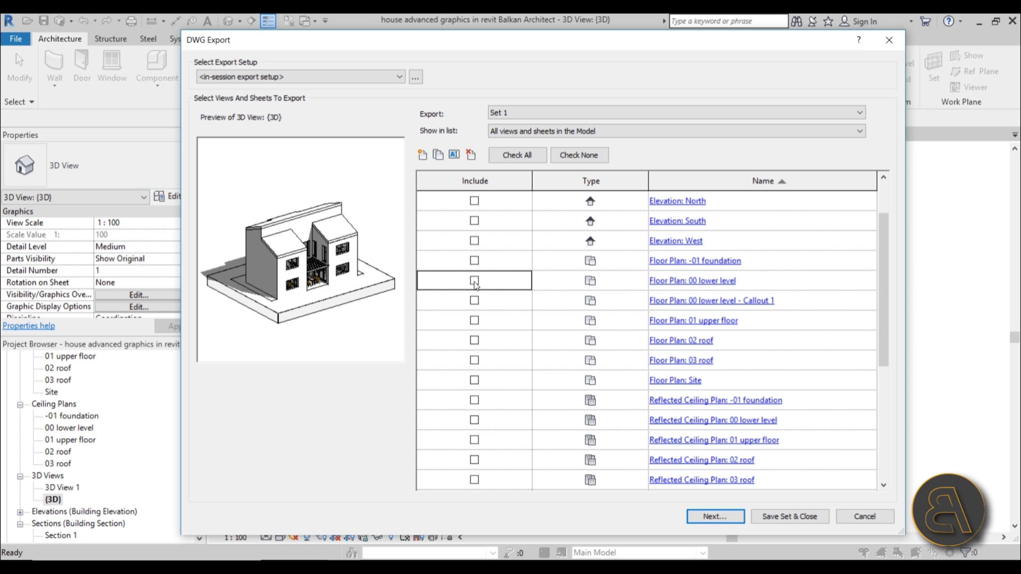
{"action": "scroll", "coordinate": [513, 297], "scroll_direction": "down", "scroll_amount": 3}
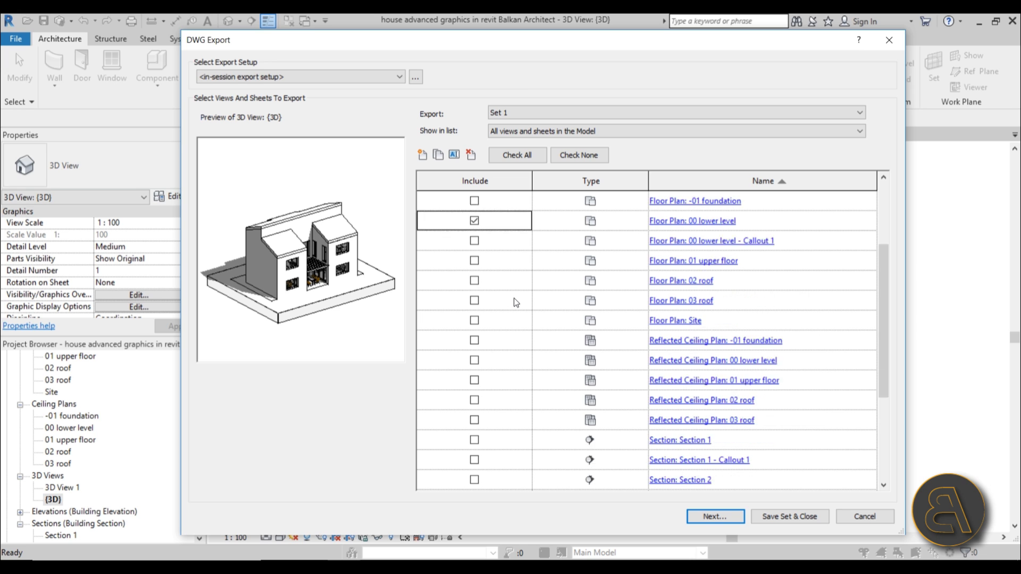
{"action": "left_click", "coordinate": [474, 320]}
{"action": "scroll", "coordinate": [554, 324], "scroll_direction": "up", "scroll_amount": 4}
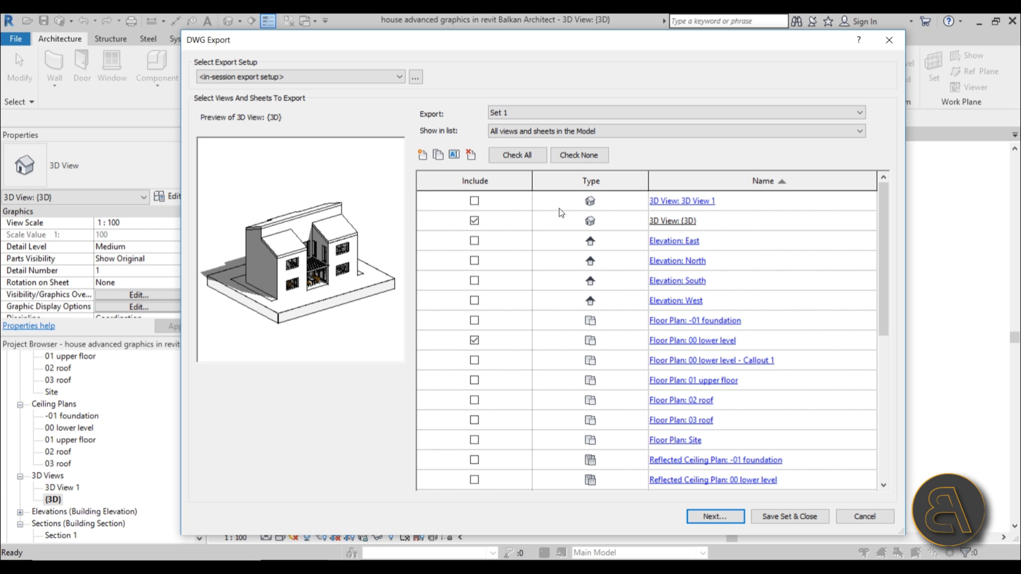
{"action": "left_click", "coordinate": [529, 113]}
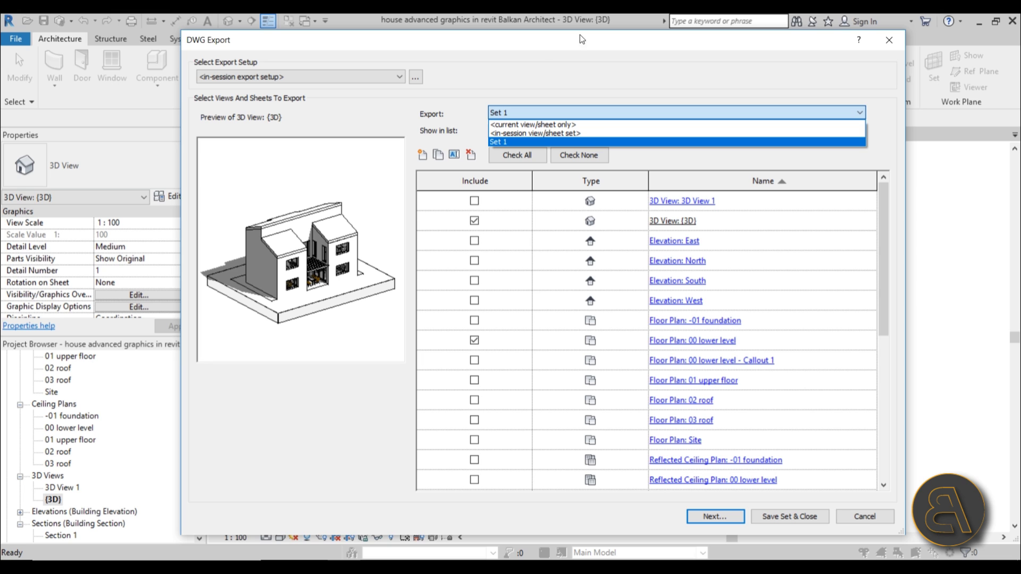
{"action": "left_click", "coordinate": [540, 62]}
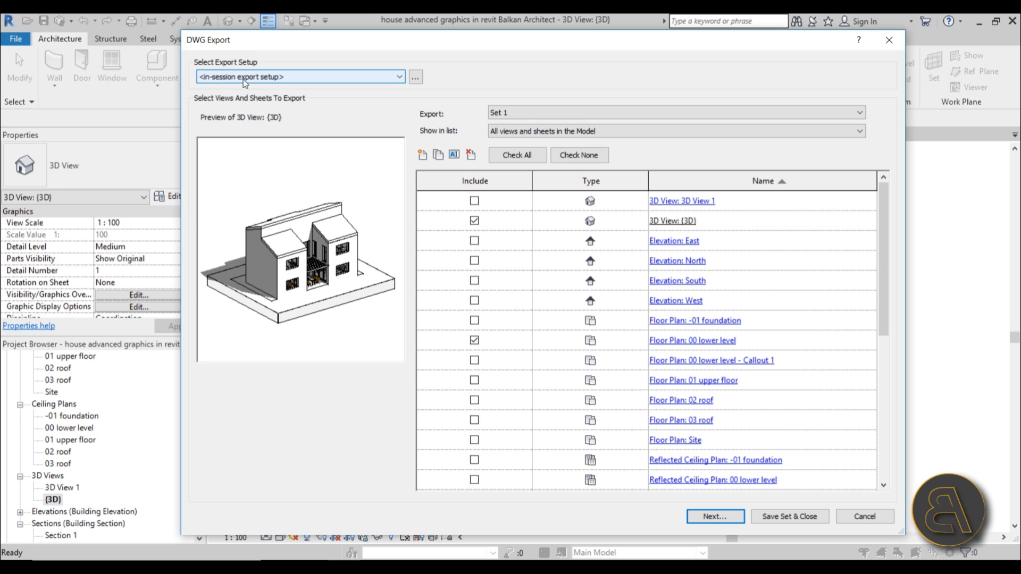
{"action": "left_click", "coordinate": [374, 80]}
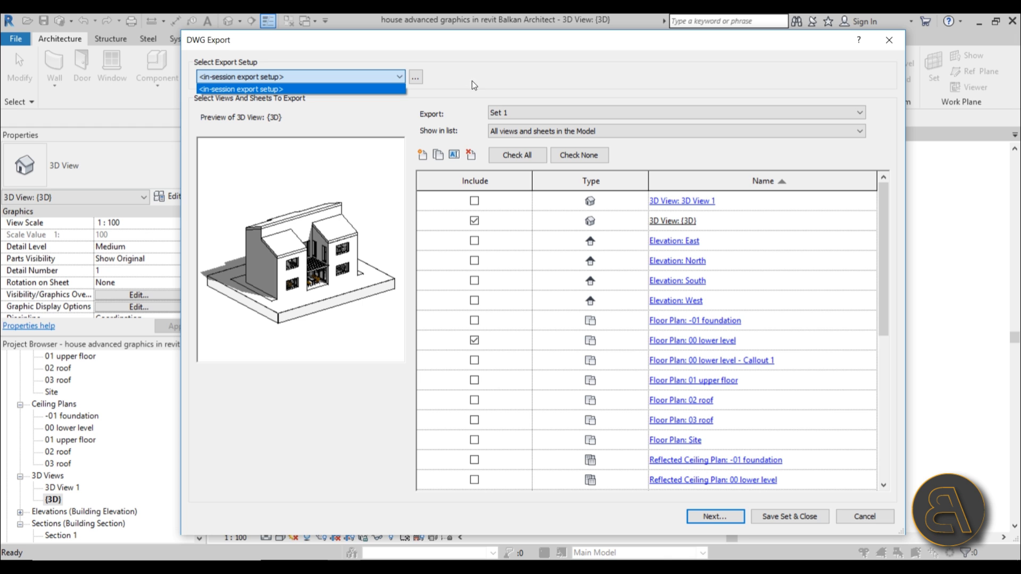
{"action": "left_click", "coordinate": [427, 91]}
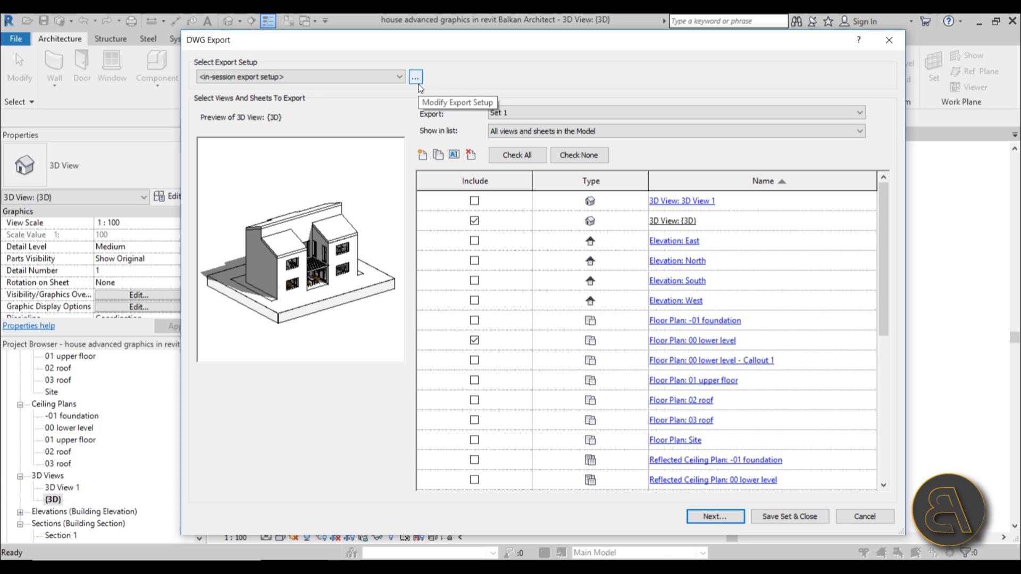
Step: Open the export setup and scroll through its category-to-layer mappings table
{"action": "left_click", "coordinate": [416, 77]}
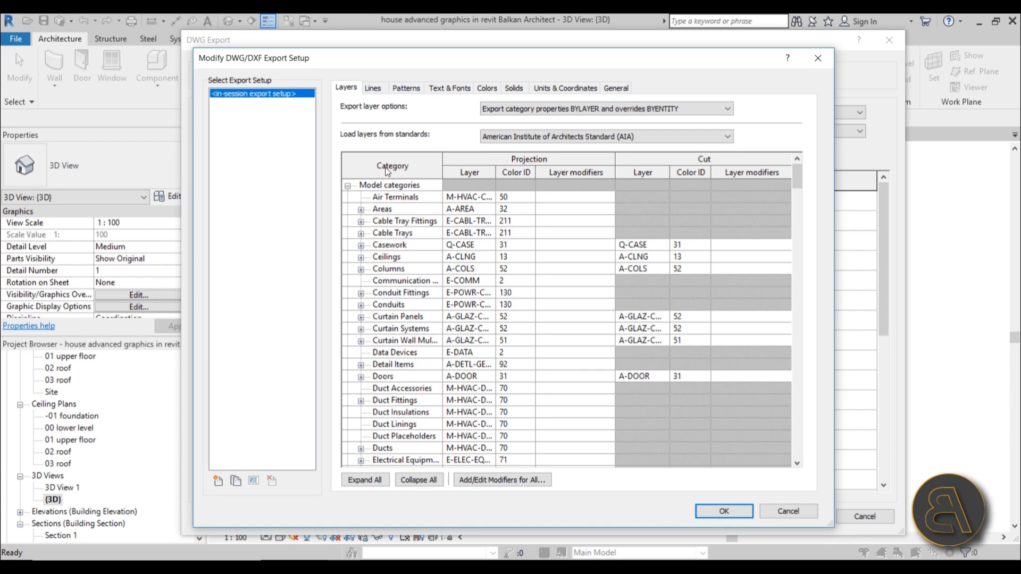
{"action": "scroll", "coordinate": [546, 299], "scroll_direction": "down", "scroll_amount": 4}
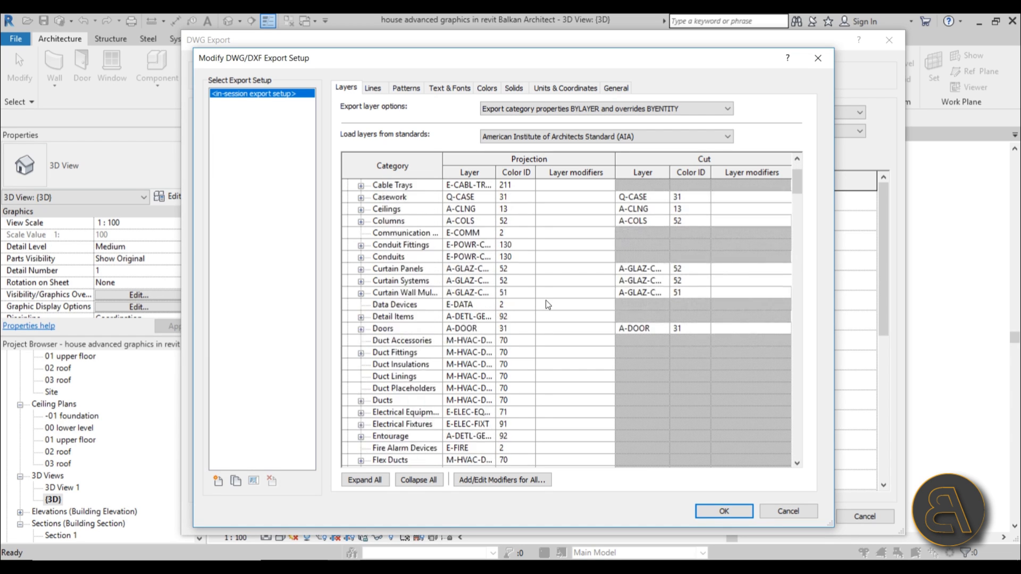
{"action": "scroll", "coordinate": [549, 298], "scroll_direction": "down", "scroll_amount": 1}
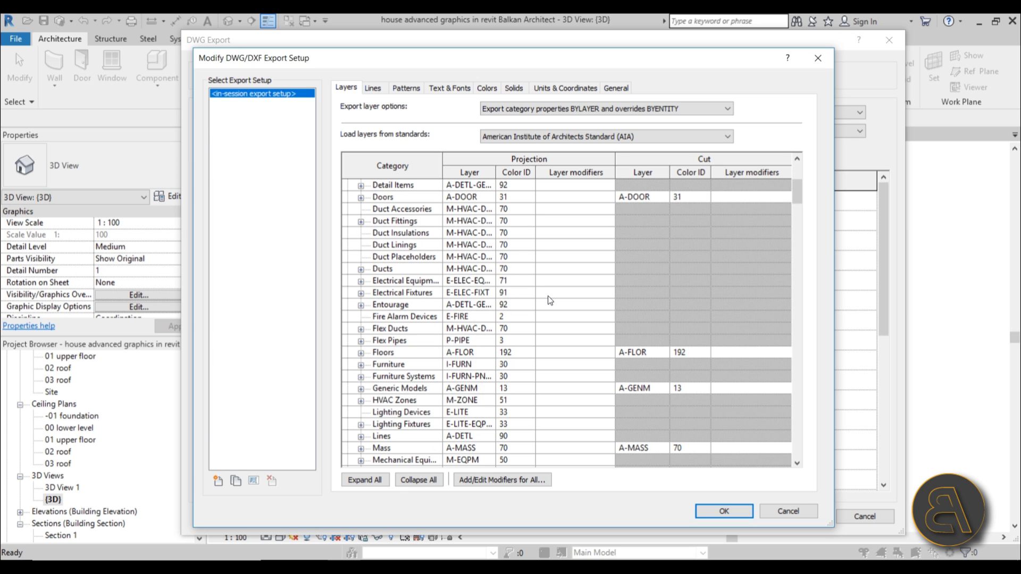
{"action": "scroll", "coordinate": [546, 298], "scroll_direction": "up", "scroll_amount": 4}
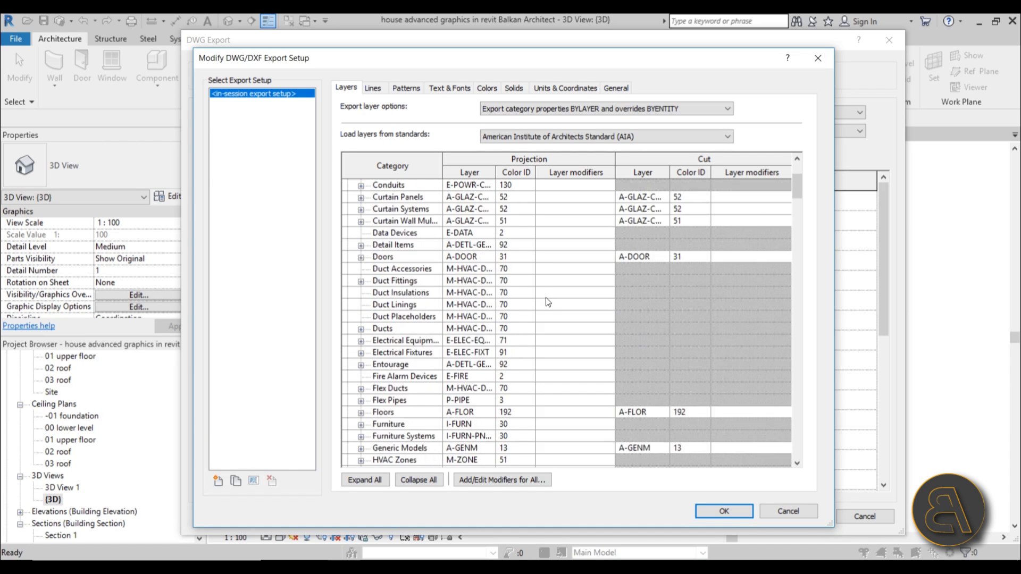
{"action": "scroll", "coordinate": [365, 230], "scroll_direction": "up", "scroll_amount": 2}
{"action": "scroll", "coordinate": [398, 237], "scroll_direction": "down", "scroll_amount": 4}
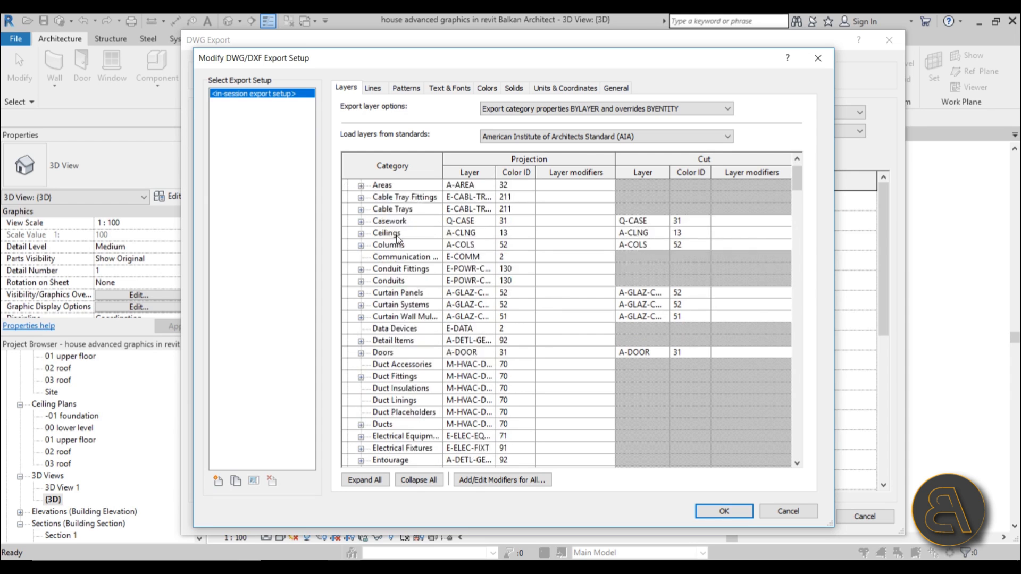
{"action": "scroll", "coordinate": [398, 239], "scroll_direction": "down", "scroll_amount": 15}
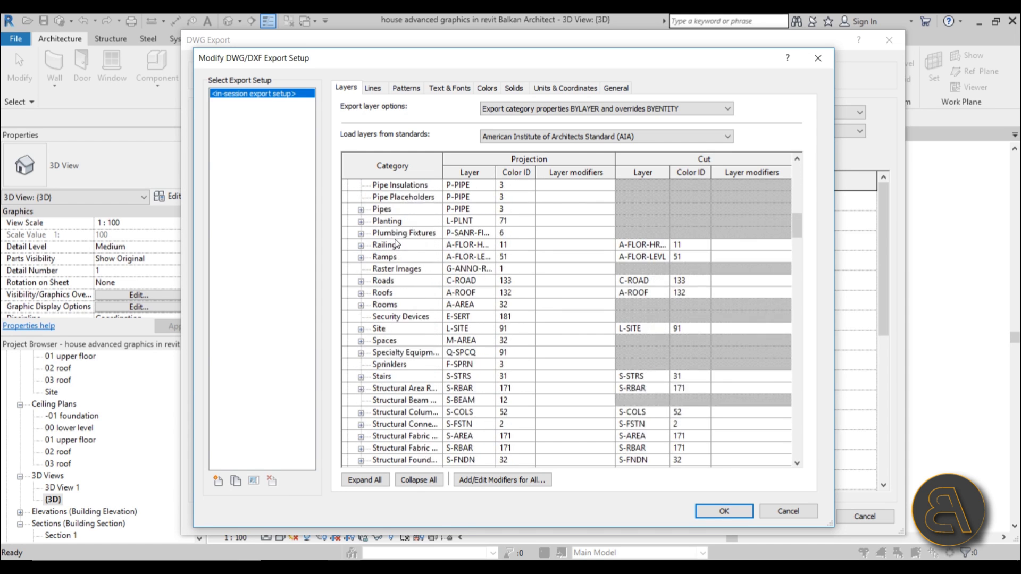
{"action": "scroll", "coordinate": [395, 246], "scroll_direction": "down", "scroll_amount": 10}
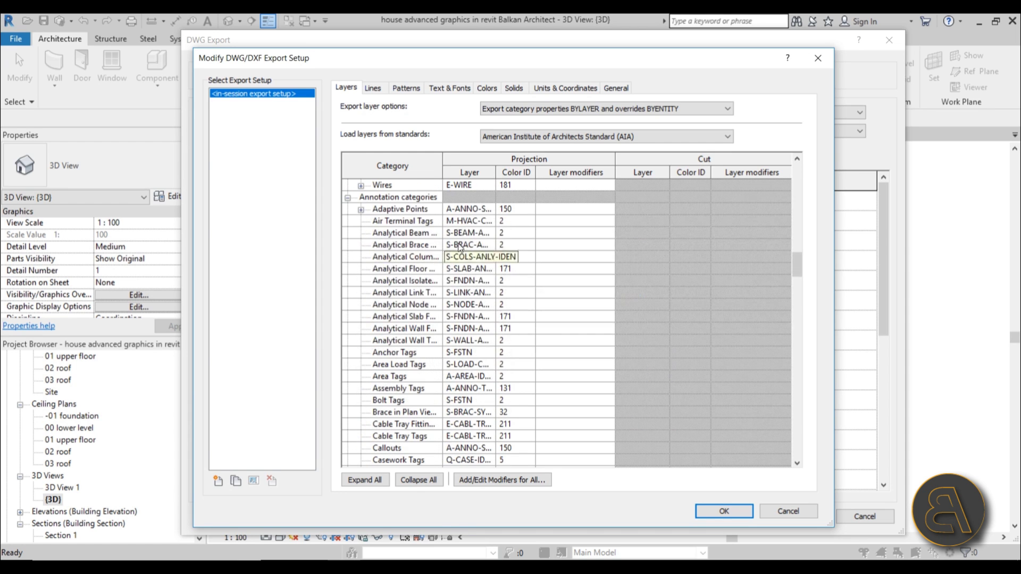
{"action": "scroll", "coordinate": [545, 274], "scroll_direction": "up", "scroll_amount": 2}
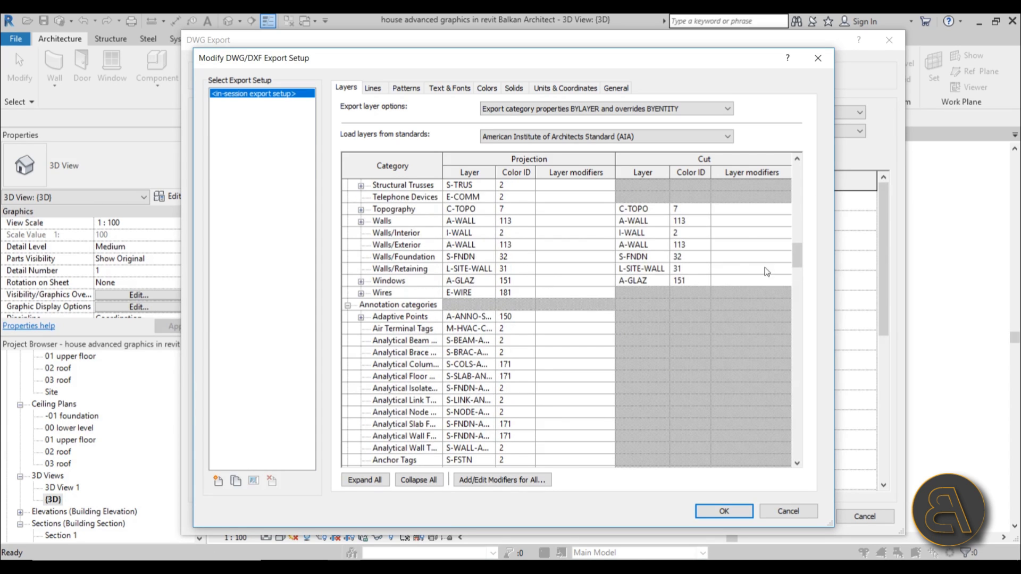
{"action": "left_click_drag", "start_coordinate": [795, 262], "coordinate": [802, 174]}
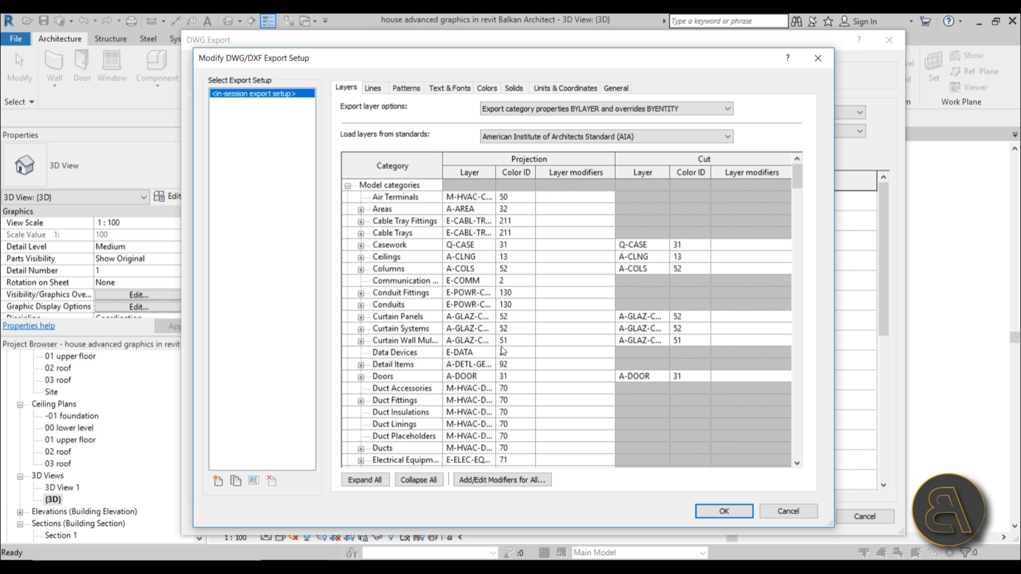
Step: Inspect the MEP Fabrication P-PIPE layer mapping, leave it unchanged, and show the Solids options
{"action": "scroll", "coordinate": [483, 350], "scroll_direction": "down", "scroll_amount": 3}
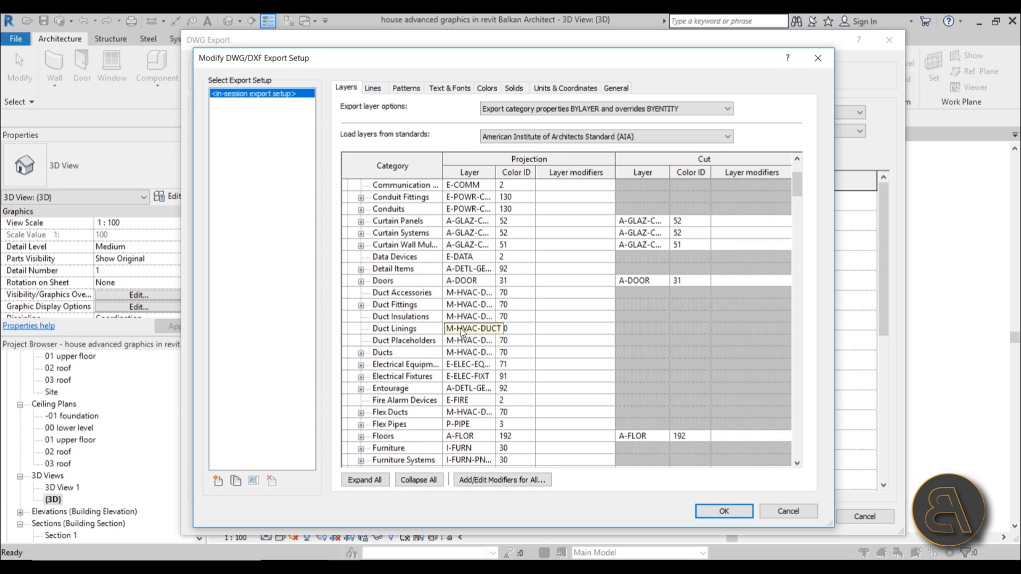
{"action": "scroll", "coordinate": [500, 305], "scroll_direction": "down", "scroll_amount": 2}
{"action": "scroll", "coordinate": [499, 305], "scroll_direction": "down", "scroll_amount": 2}
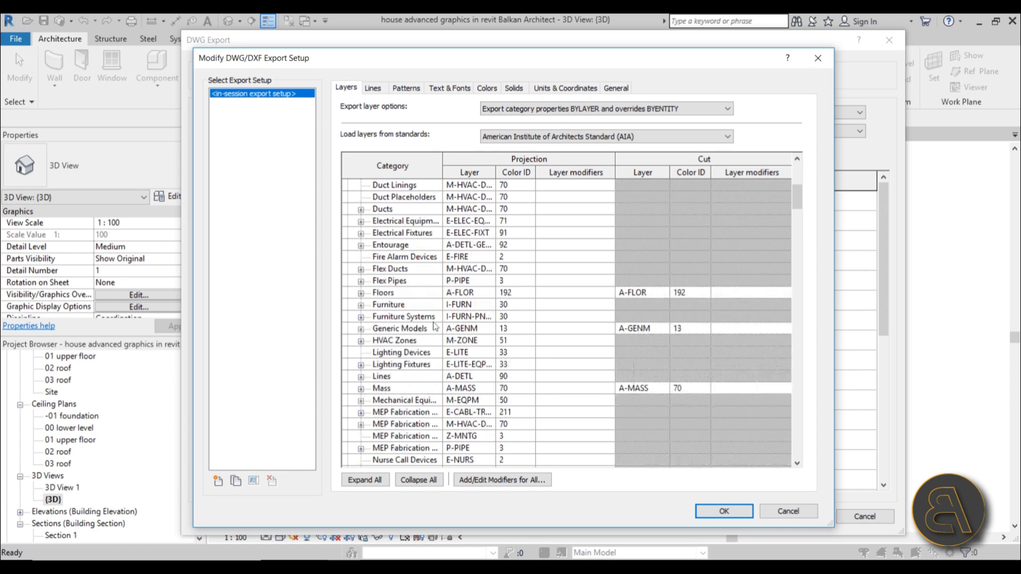
{"action": "scroll", "coordinate": [509, 381], "scroll_direction": "down", "scroll_amount": 2}
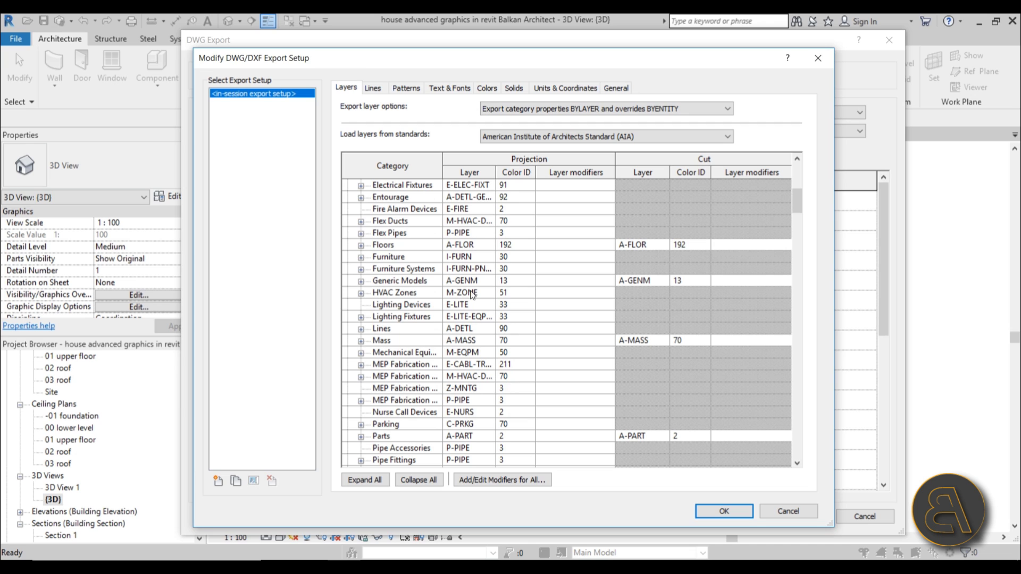
{"action": "scroll", "coordinate": [481, 335], "scroll_direction": "down", "scroll_amount": 1}
{"action": "left_click", "coordinate": [484, 351]}
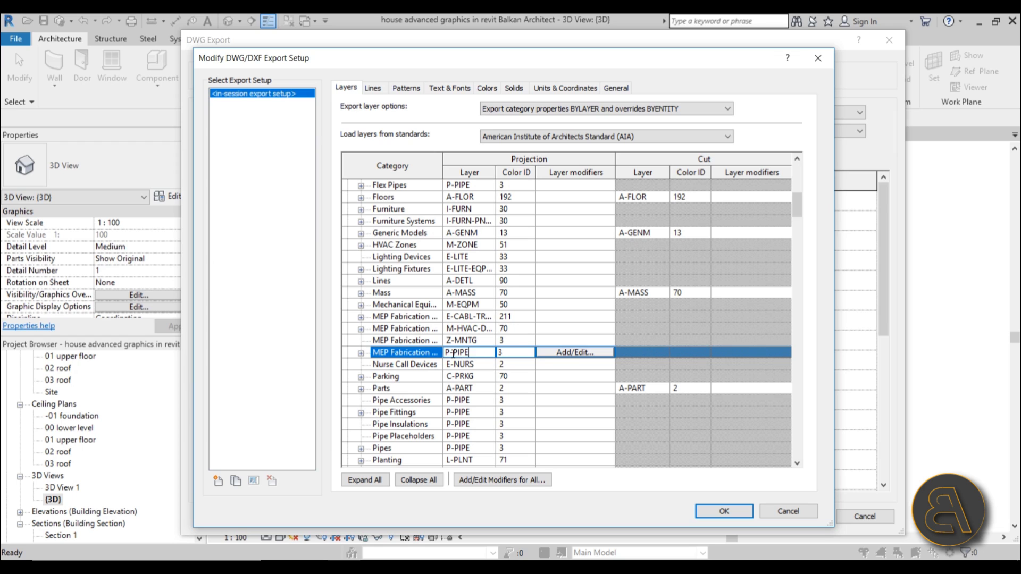
{"action": "key", "text": "Home"}
{"action": "type", "text": "2"}
{"action": "key", "text": "BackSpace"}
{"action": "left_click", "coordinate": [503, 375]}
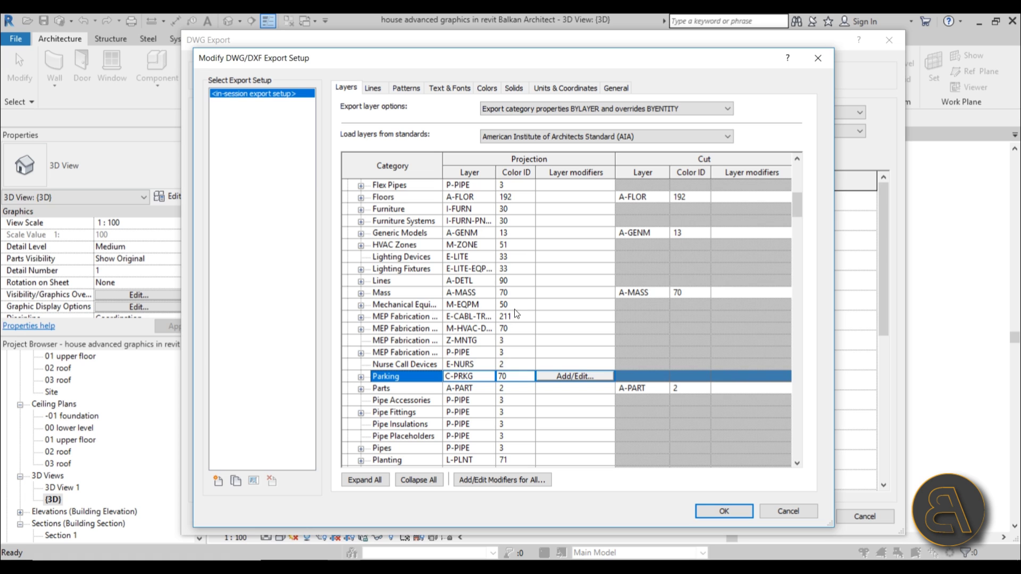
{"action": "scroll", "coordinate": [515, 308], "scroll_direction": "down", "scroll_amount": 4}
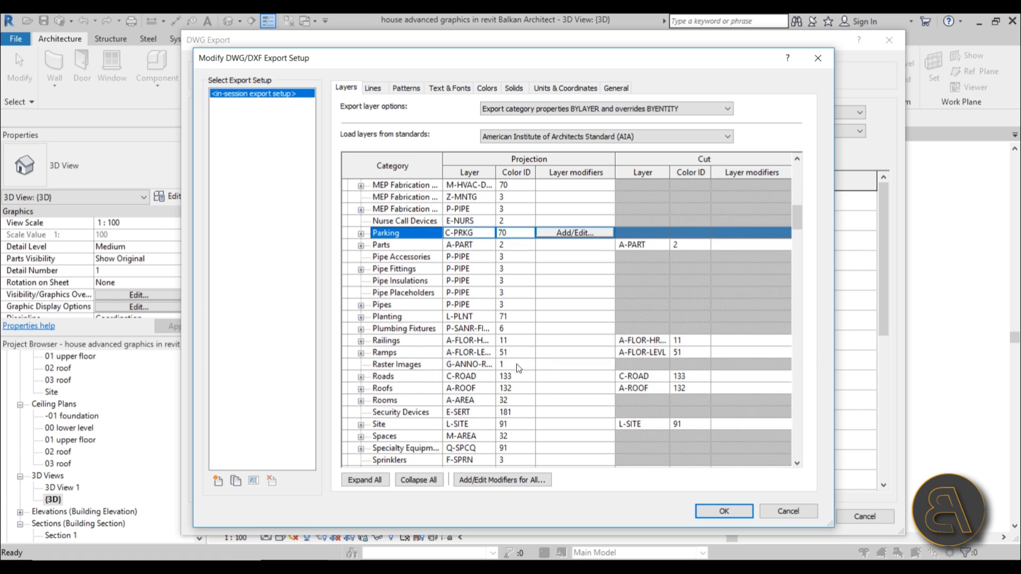
{"action": "scroll", "coordinate": [489, 358], "scroll_direction": "down", "scroll_amount": 2}
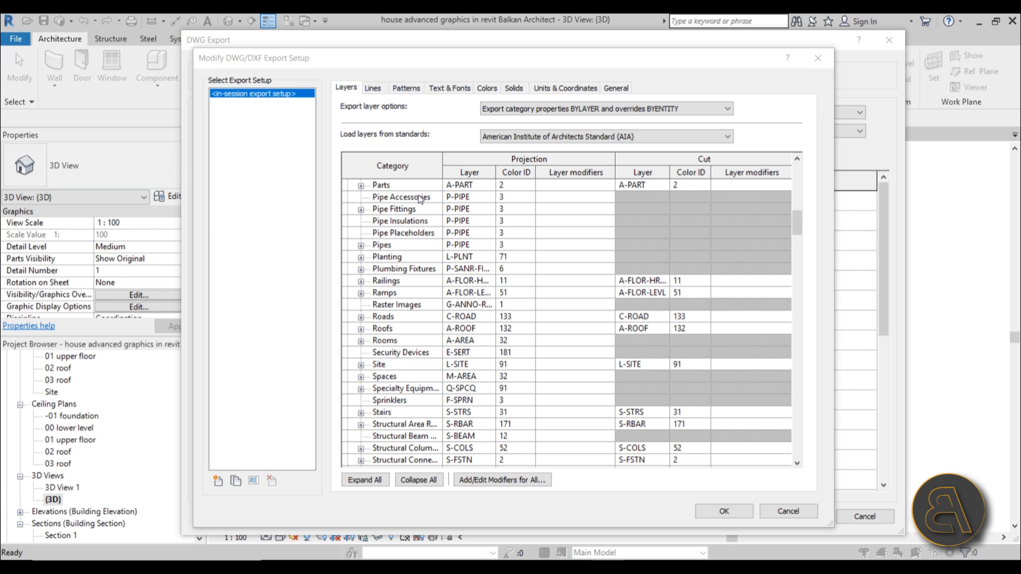
{"action": "left_click", "coordinate": [513, 88]}
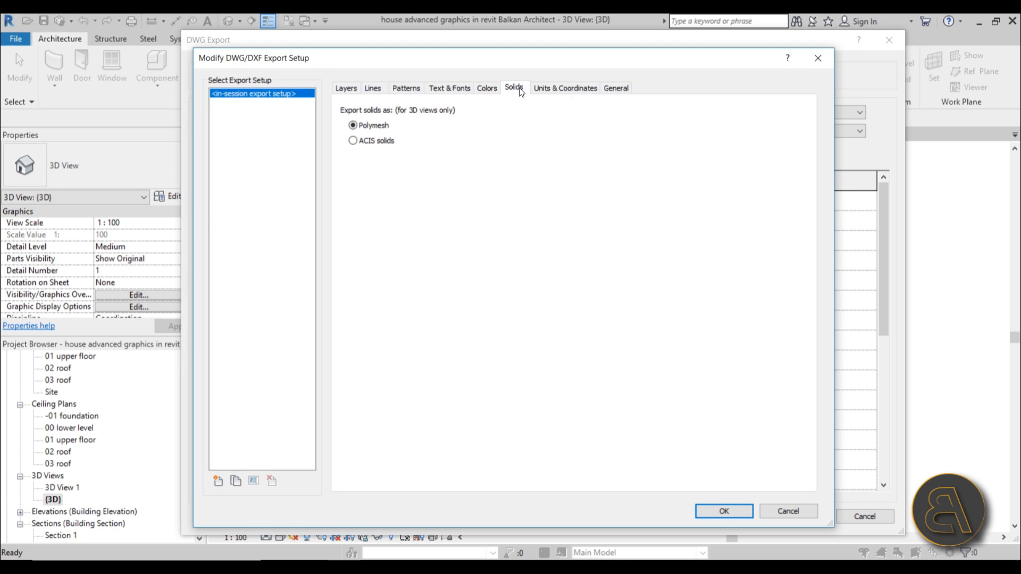
Step: Export solids as ACIS, review the font, pattern, line and layer tabs, and begin a new setup
{"action": "left_click", "coordinate": [353, 141]}
{"action": "left_click", "coordinate": [445, 89]}
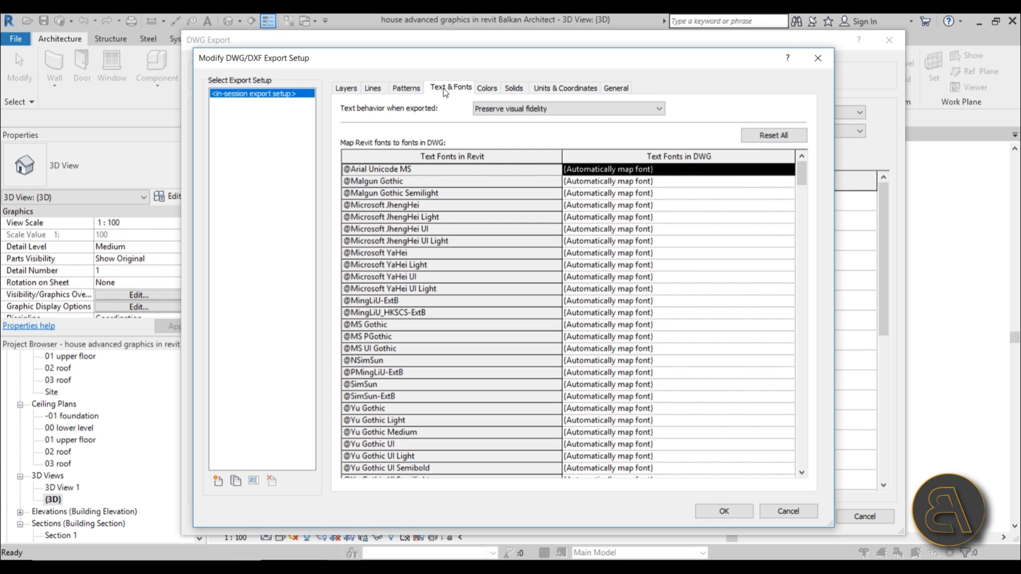
{"action": "left_click", "coordinate": [403, 90]}
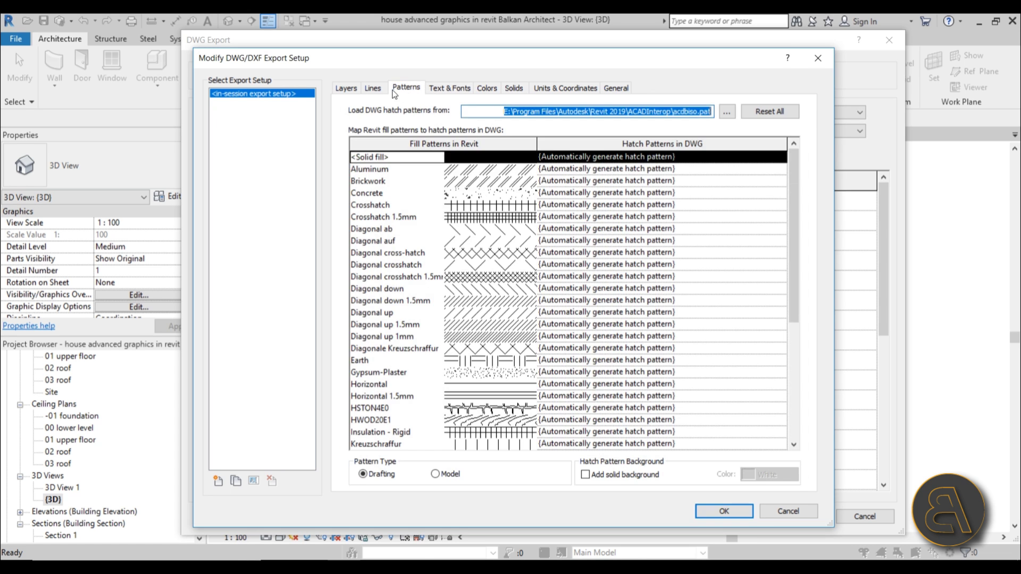
{"action": "left_click", "coordinate": [379, 90]}
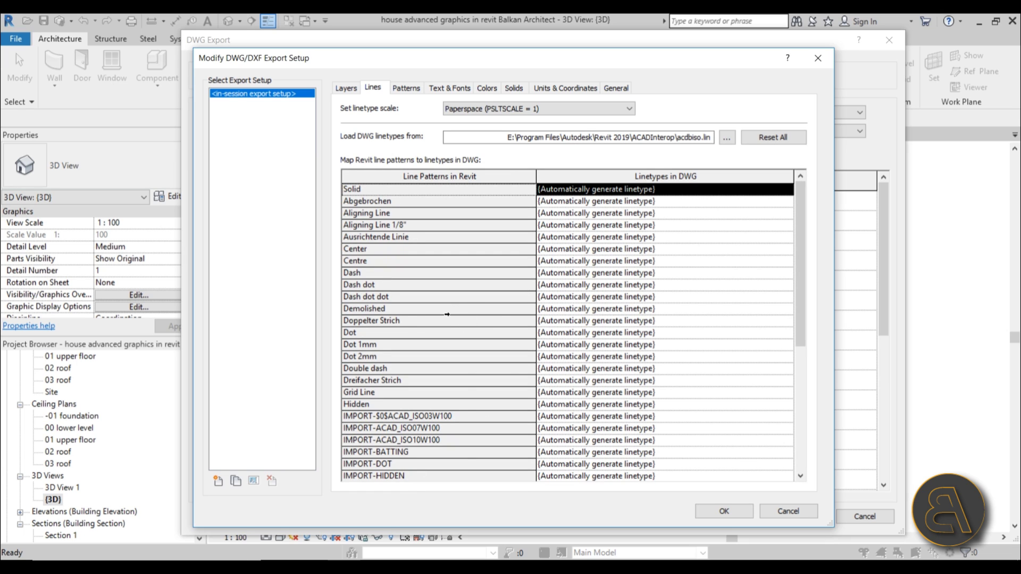
{"action": "left_click", "coordinate": [346, 89]}
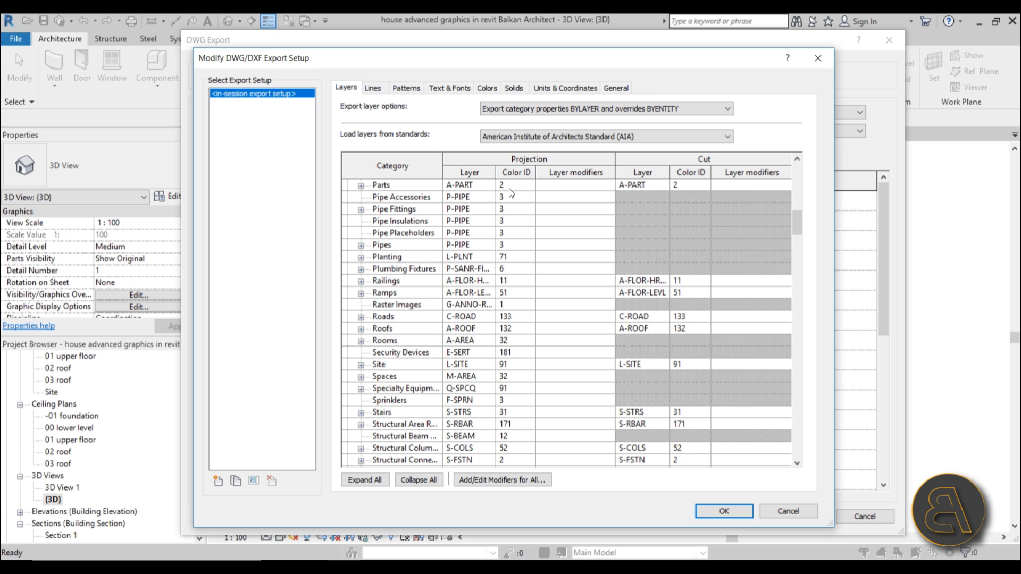
{"action": "scroll", "coordinate": [544, 279], "scroll_direction": "down", "scroll_amount": 5}
{"action": "scroll", "coordinate": [520, 295], "scroll_direction": "down", "scroll_amount": 1}
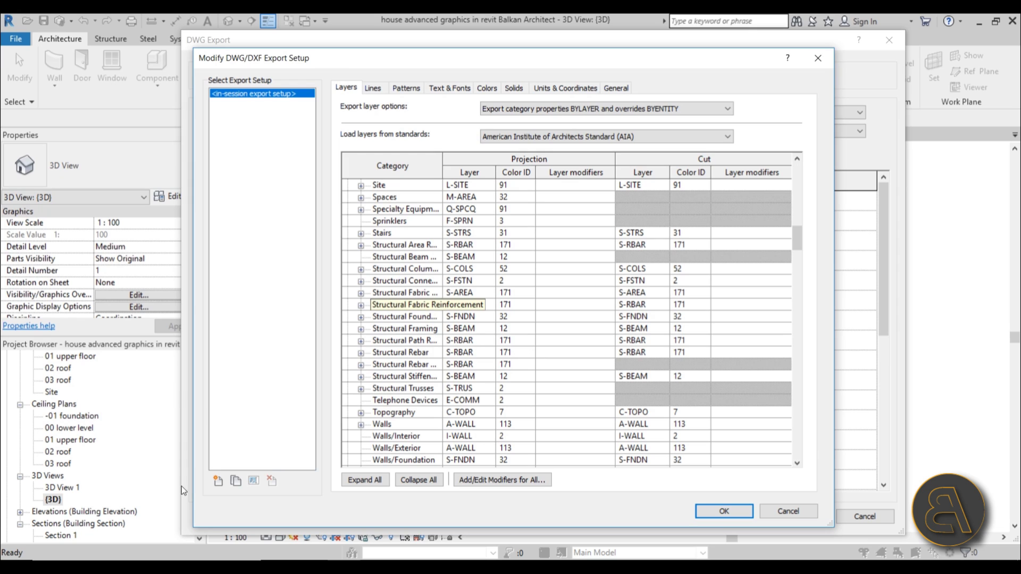
{"action": "left_click", "coordinate": [218, 481]}
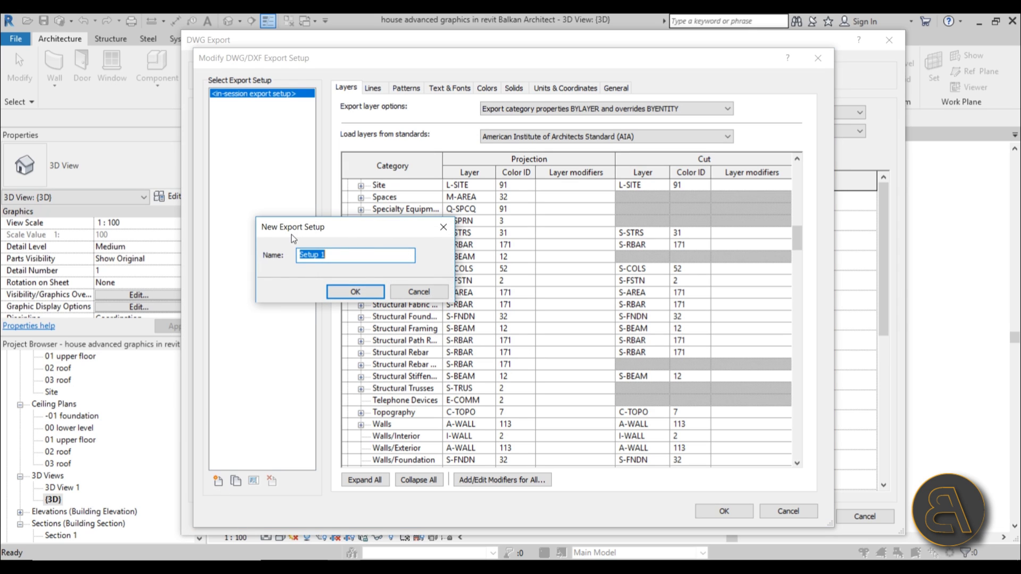
Step: Name the new export setup 'Setup for MEP' and accept the export setup settings
{"action": "left_click", "coordinate": [339, 255]}
{"action": "key", "text": "BackSpace"}
{"action": "type", "text": "for MEP"}
{"action": "left_click", "coordinate": [355, 292]}
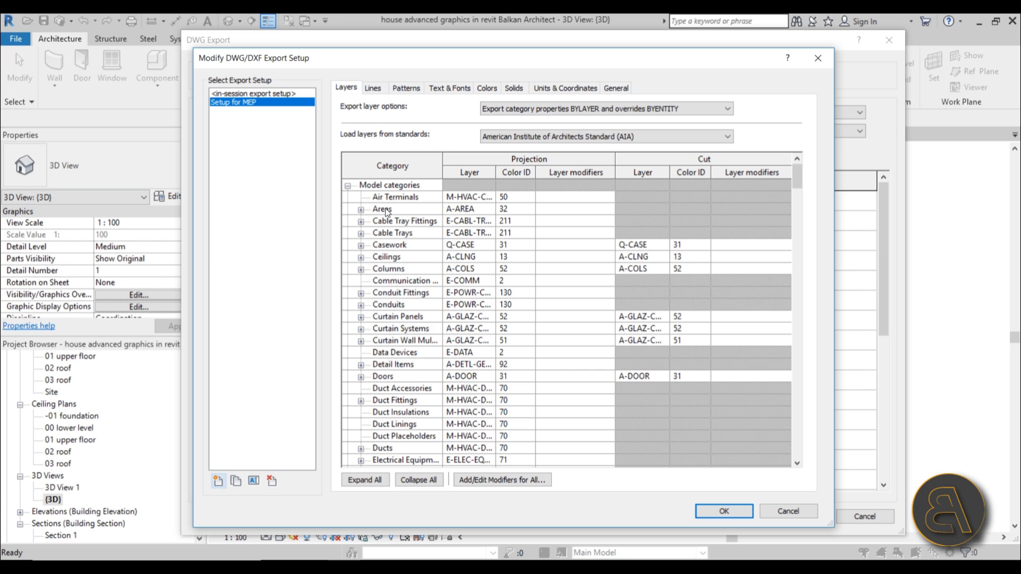
{"action": "left_click", "coordinate": [712, 510]}
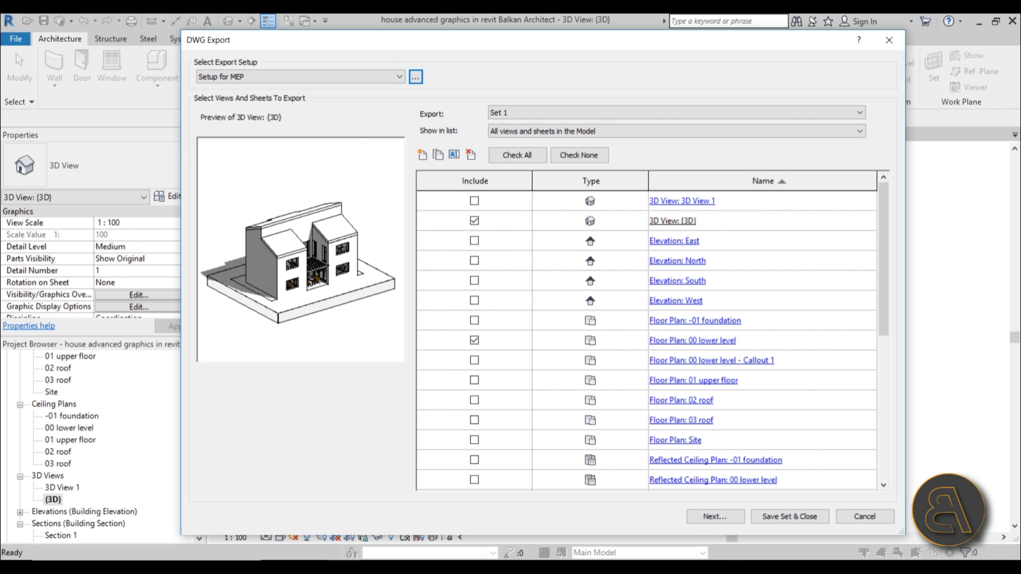
Step: Set file naming to Automatic - Short and show the DWG version list in the save dialog
{"action": "left_click", "coordinate": [715, 516]}
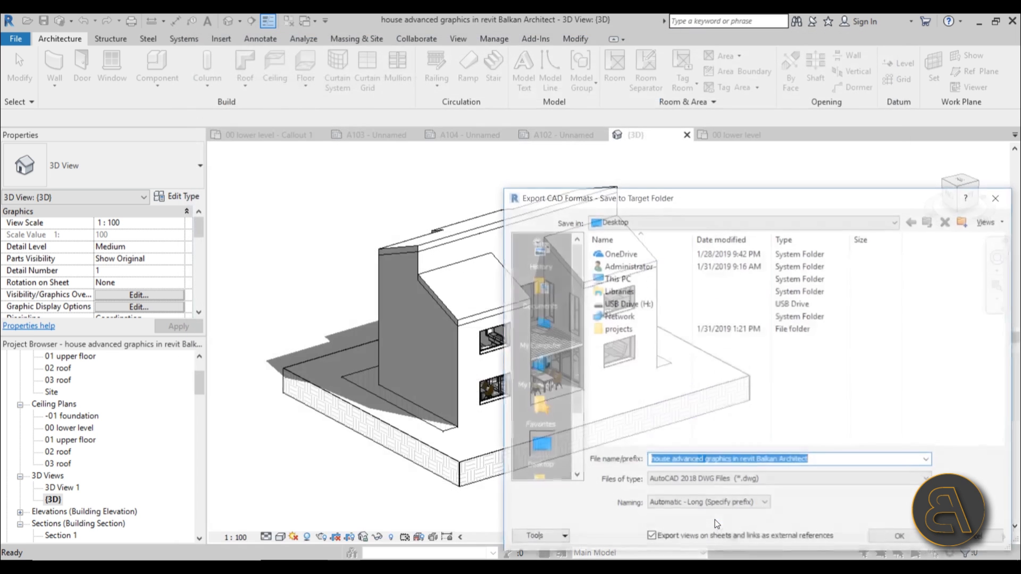
{"action": "left_click_drag", "start_coordinate": [669, 196], "coordinate": [437, 122]}
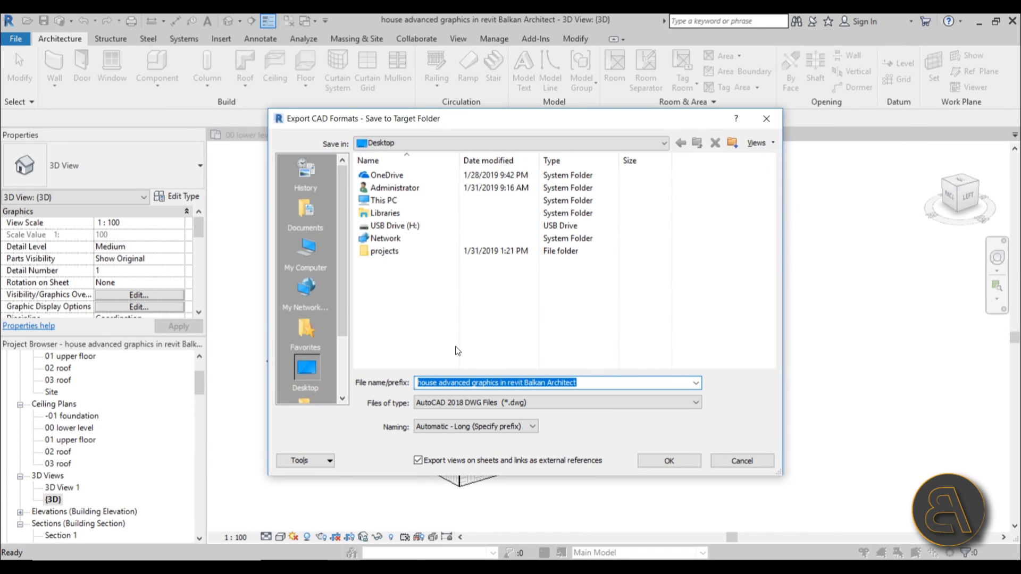
{"action": "left_click", "coordinate": [458, 427]}
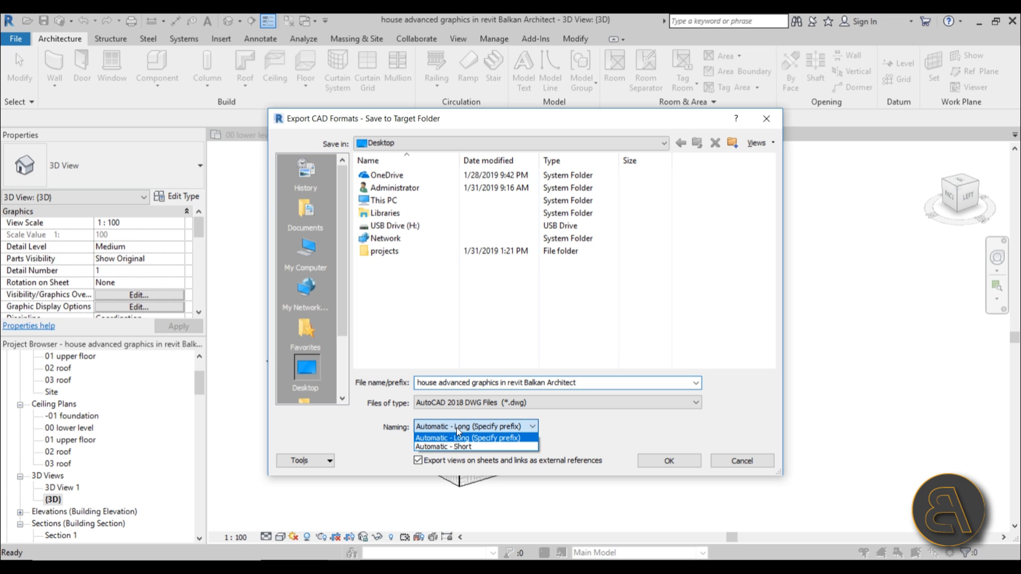
{"action": "left_click", "coordinate": [420, 449]}
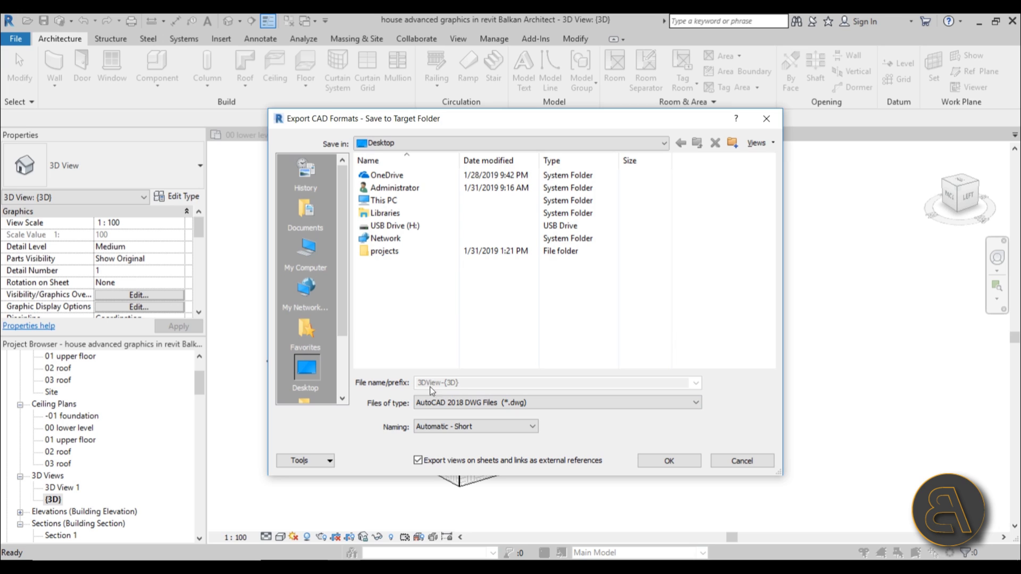
{"action": "left_click", "coordinate": [458, 425]}
{"action": "left_click", "coordinate": [449, 440]}
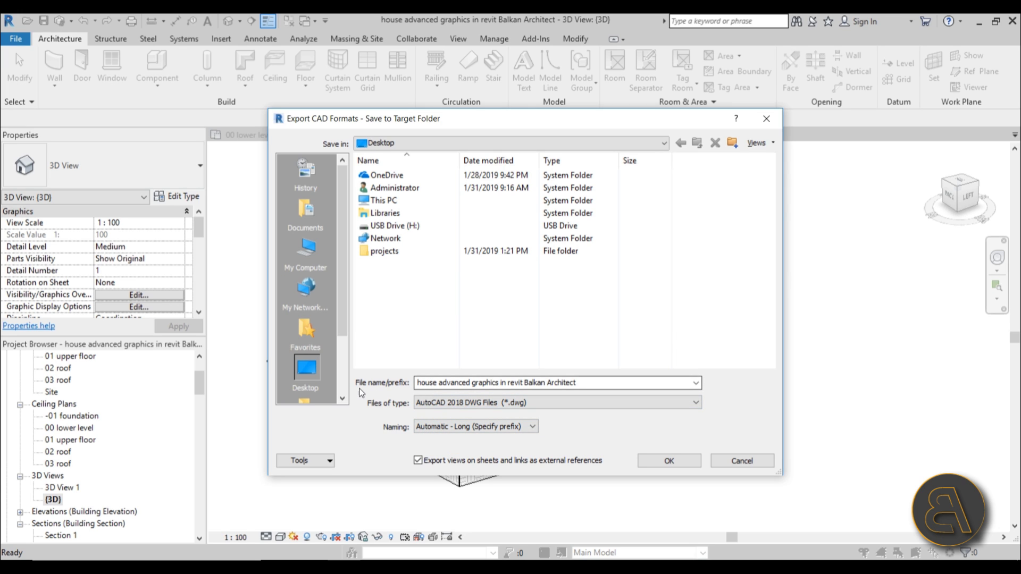
{"action": "left_click", "coordinate": [438, 425]}
{"action": "left_click", "coordinate": [434, 447]}
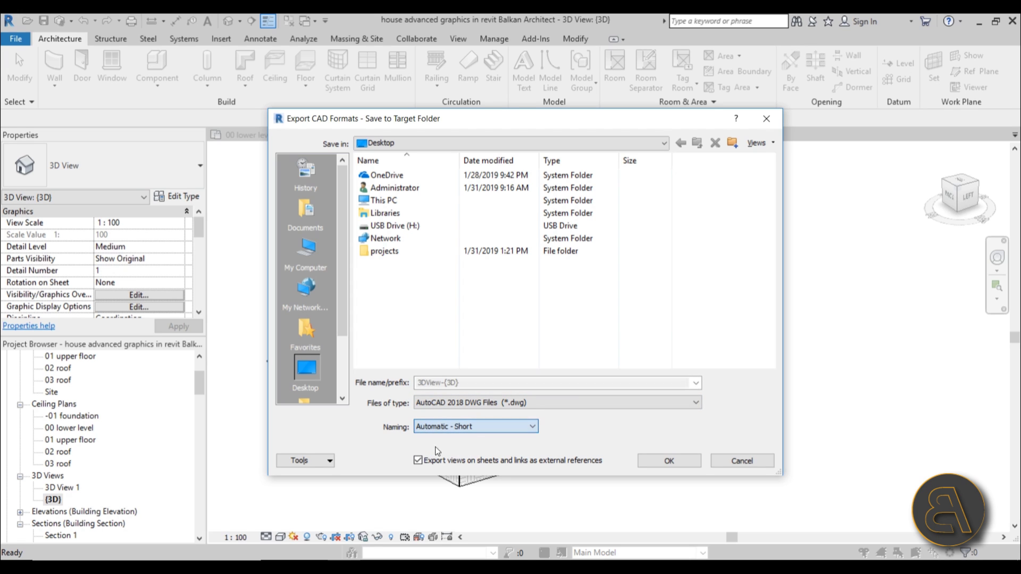
{"action": "left_click", "coordinate": [426, 404]}
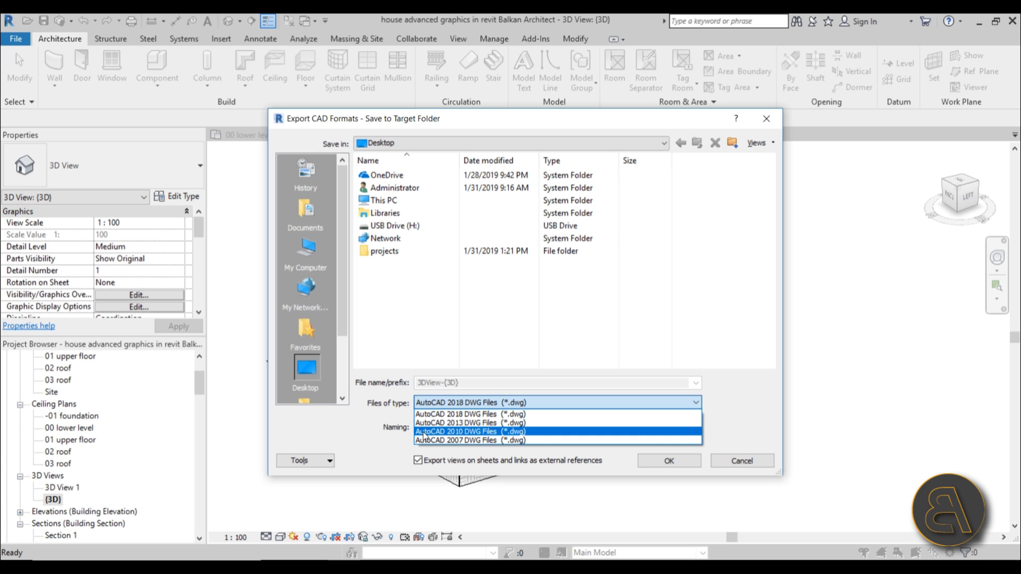
Step: Export as AutoCAD 2010 DWG with views and links not exported as external references
{"action": "left_click", "coordinate": [455, 433]}
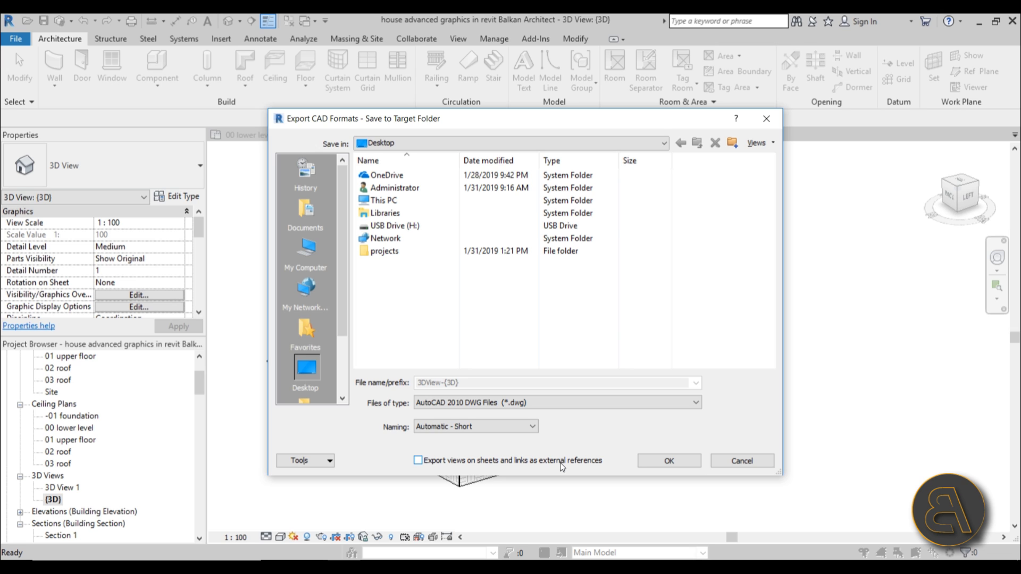
{"action": "left_click", "coordinate": [418, 460]}
{"action": "left_click", "coordinate": [418, 460]}
{"action": "left_click", "coordinate": [683, 461]}
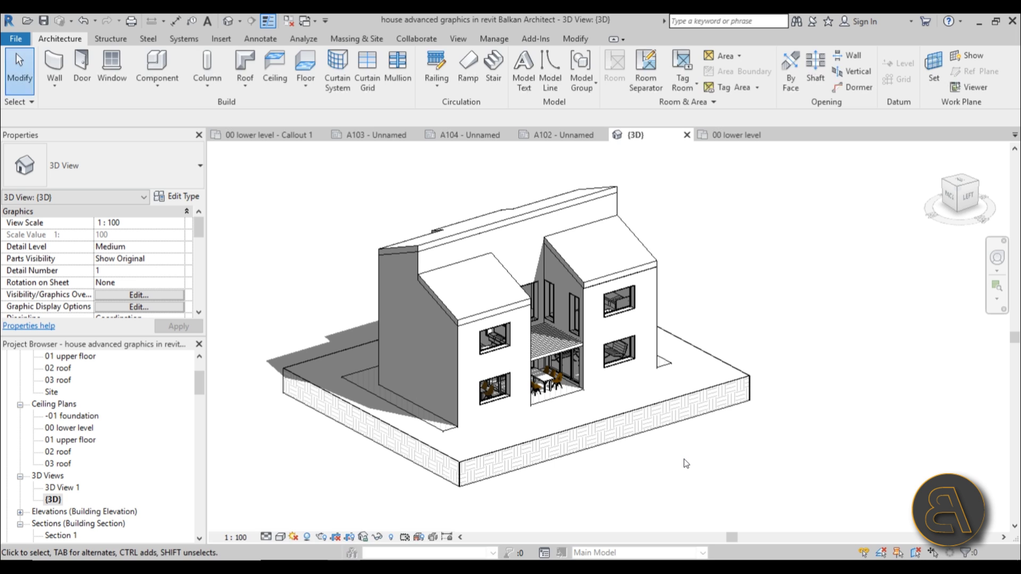
Step: Minimise Revit and open 3DView-{3D}.dwg from the desktop
{"action": "left_click", "coordinate": [979, 21]}
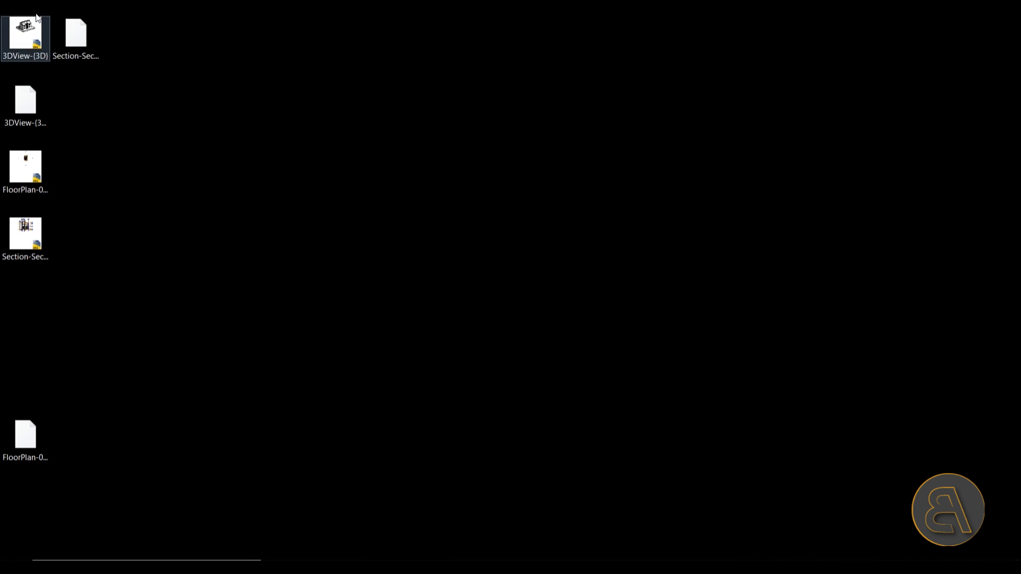
{"action": "left_click", "coordinate": [25, 437]}
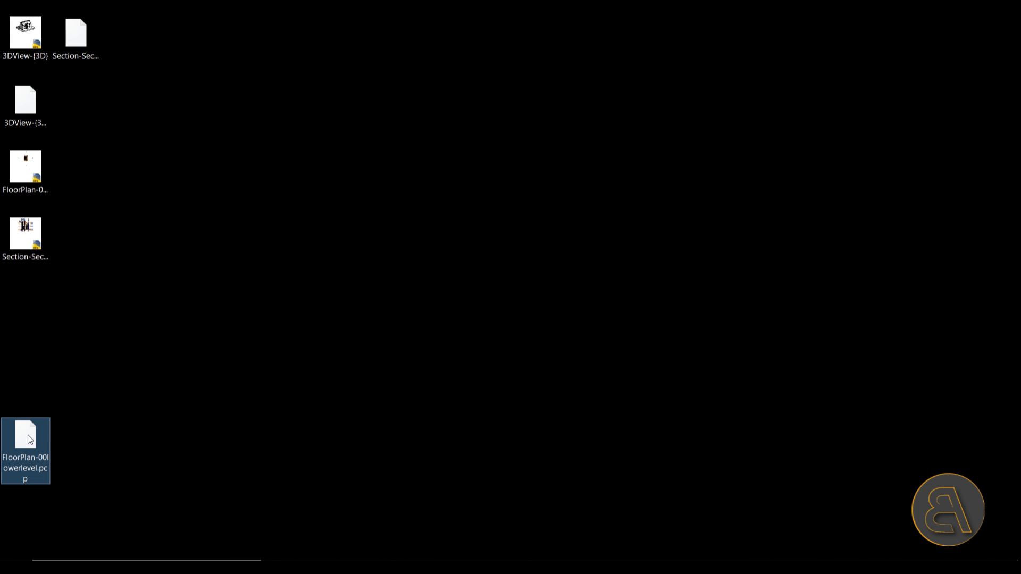
{"action": "left_click", "coordinate": [91, 214]}
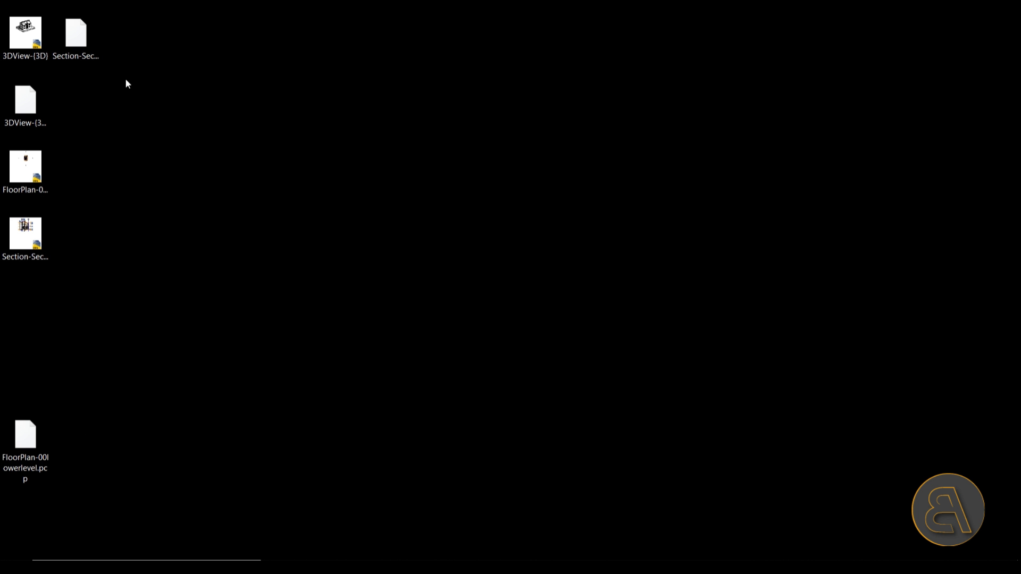
{"action": "double_click", "coordinate": [25, 61]}
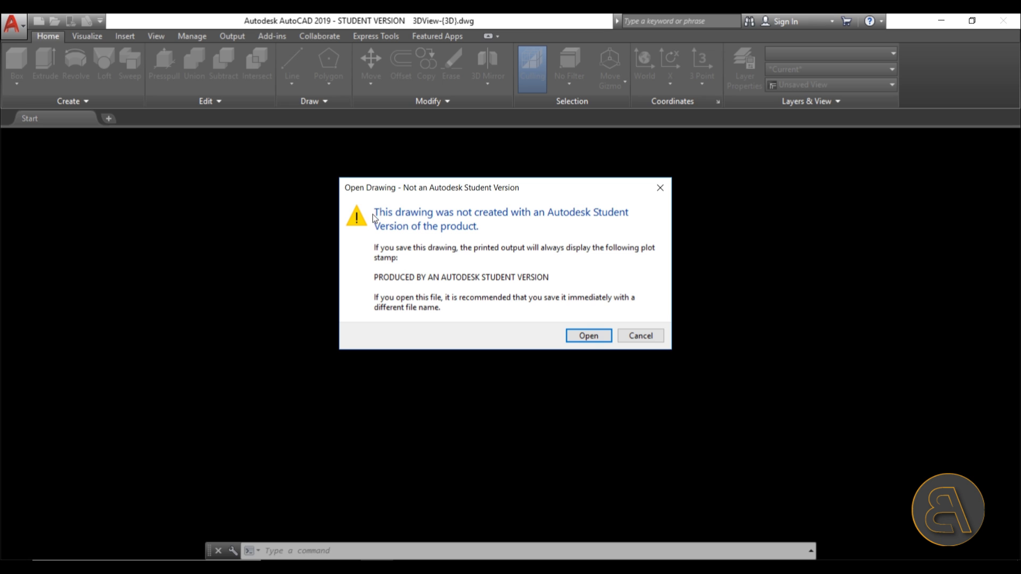
Step: Open the drawing past the student-version warning, then centre, zoom and orbit the house
{"action": "left_click", "coordinate": [585, 336]}
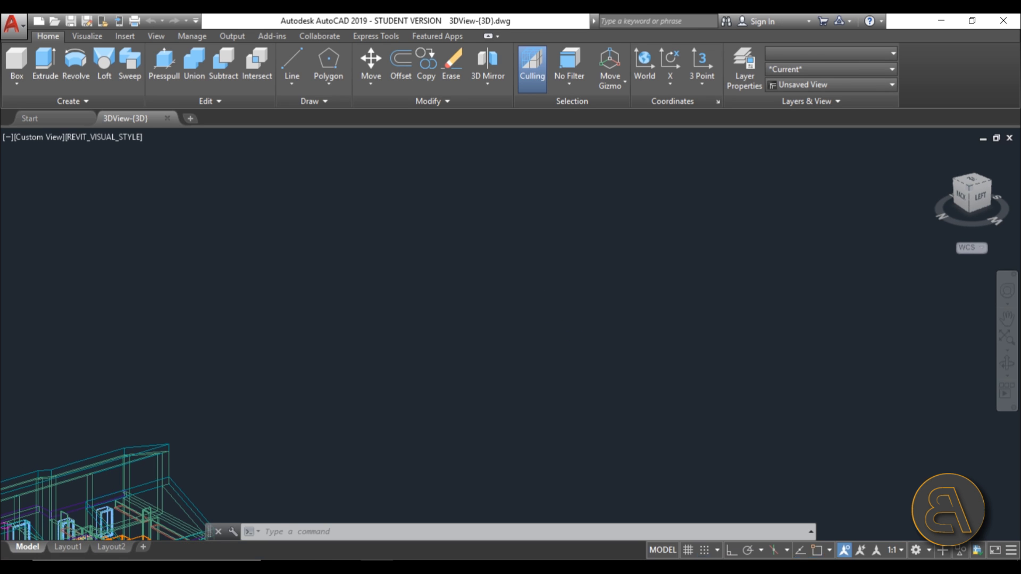
{"action": "middle_click_drag", "start_coordinate": [581, 285], "coordinate": [635, 253]}
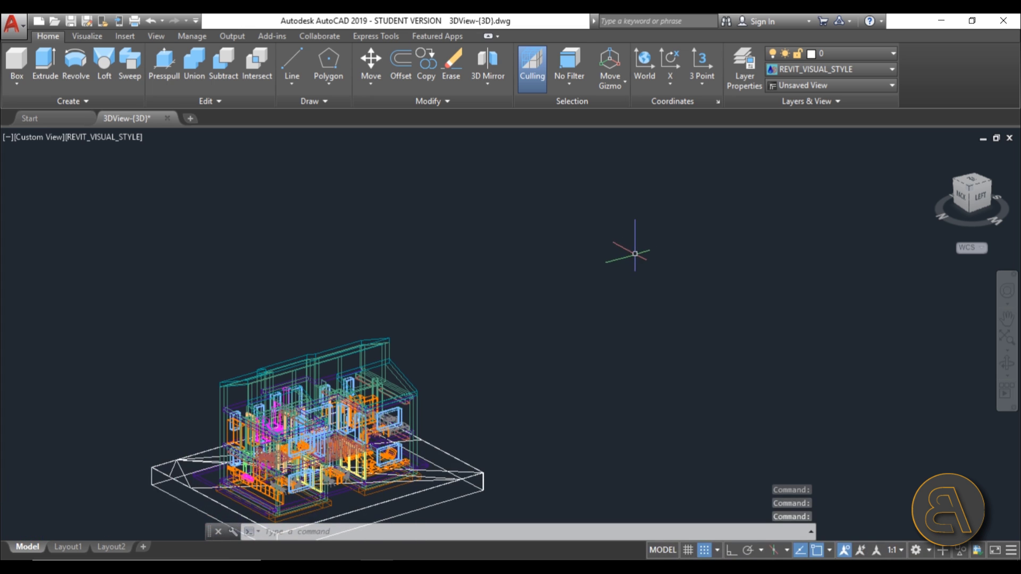
{"action": "middle_click_drag", "start_coordinate": [529, 333], "coordinate": [581, 258]}
{"action": "scroll", "coordinate": [581, 257], "scroll_direction": "up", "scroll_amount": 2}
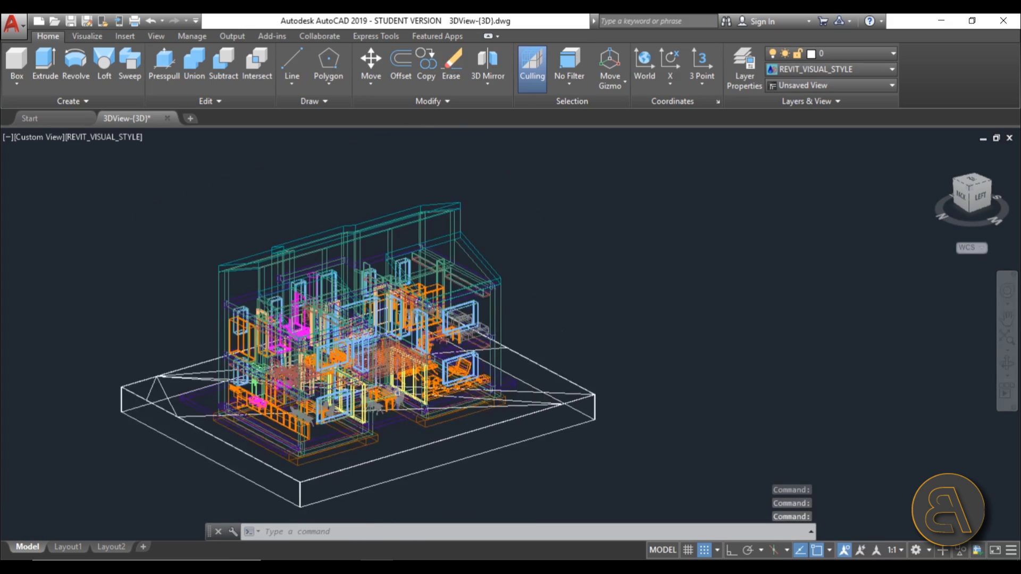
{"action": "scroll", "coordinate": [581, 257], "scroll_direction": "down", "scroll_amount": 1}
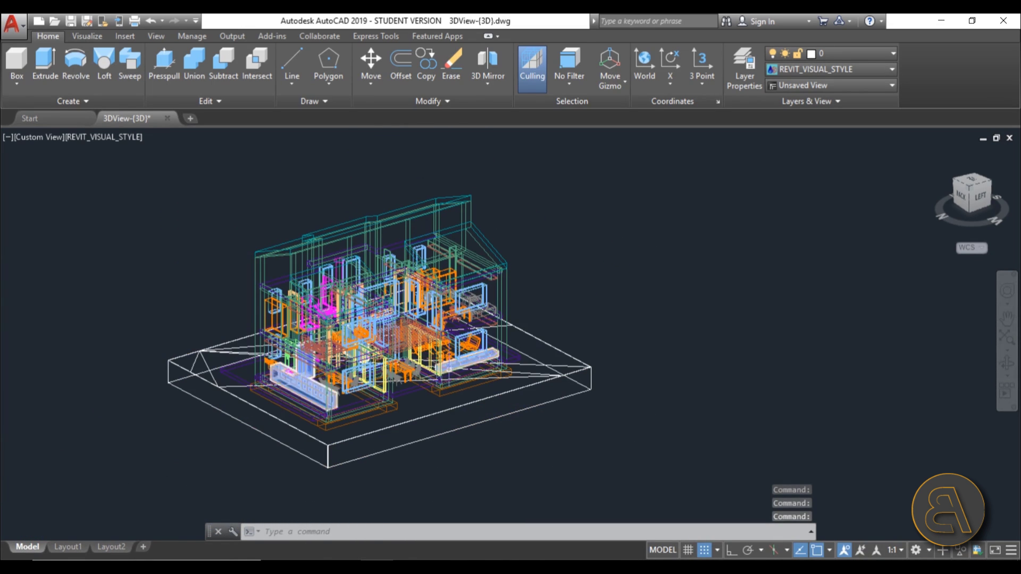
{"action": "middle_click_drag", "start_coordinate": [581, 257], "coordinate": [405, 385], "text": "shift"}
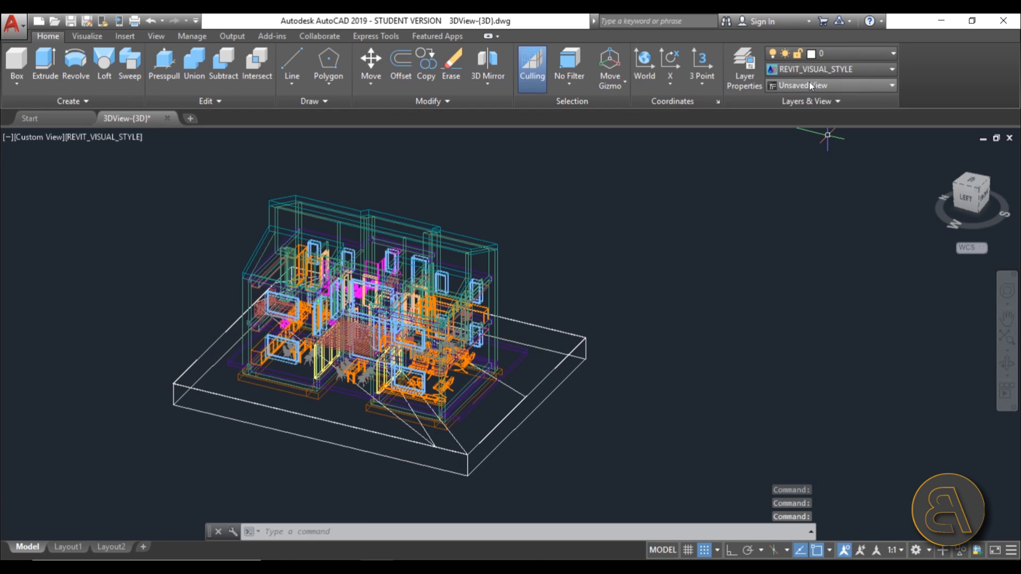
{"action": "left_click", "coordinate": [799, 69]}
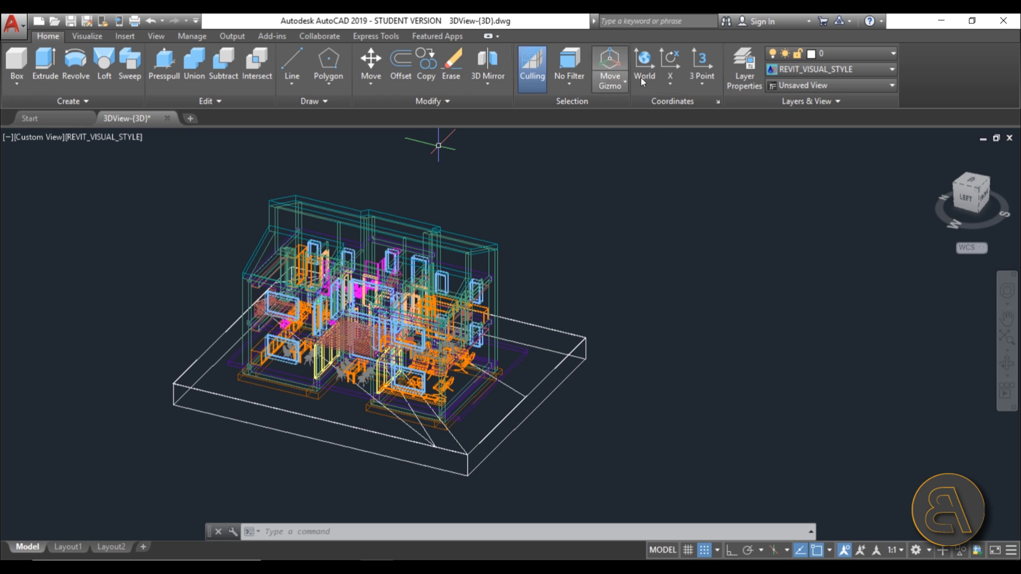
Step: Try the Drafting & Annotation workspace, then return to 3D Basics
{"action": "left_click", "coordinate": [928, 551]}
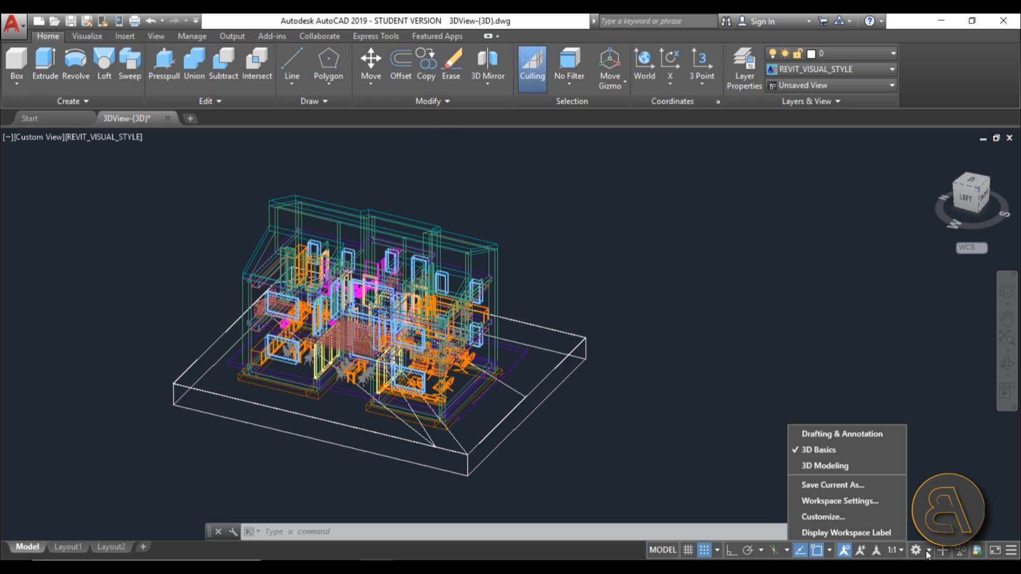
{"action": "left_click", "coordinate": [846, 434]}
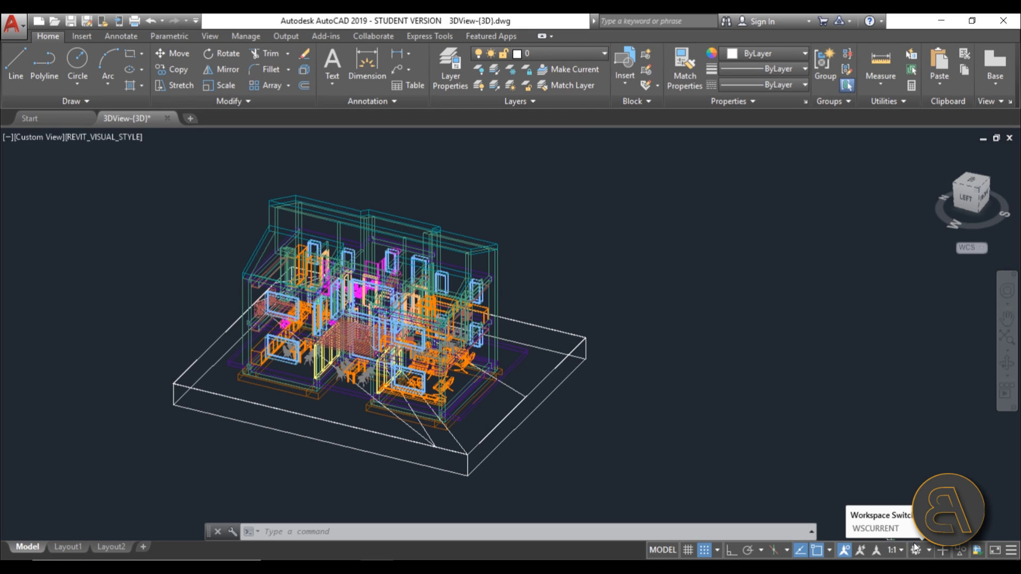
{"action": "left_click", "coordinate": [928, 552]}
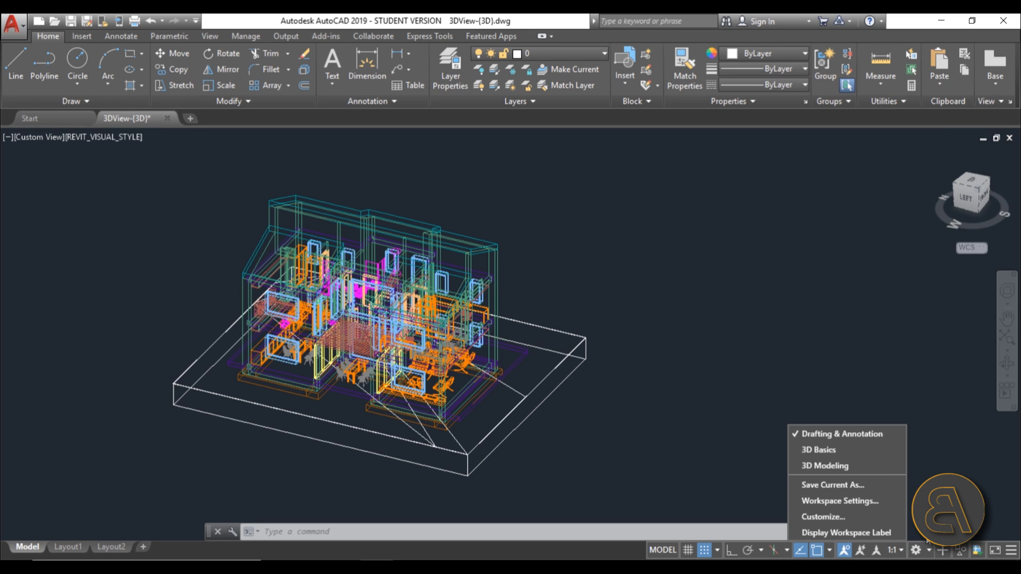
{"action": "left_click", "coordinate": [826, 452]}
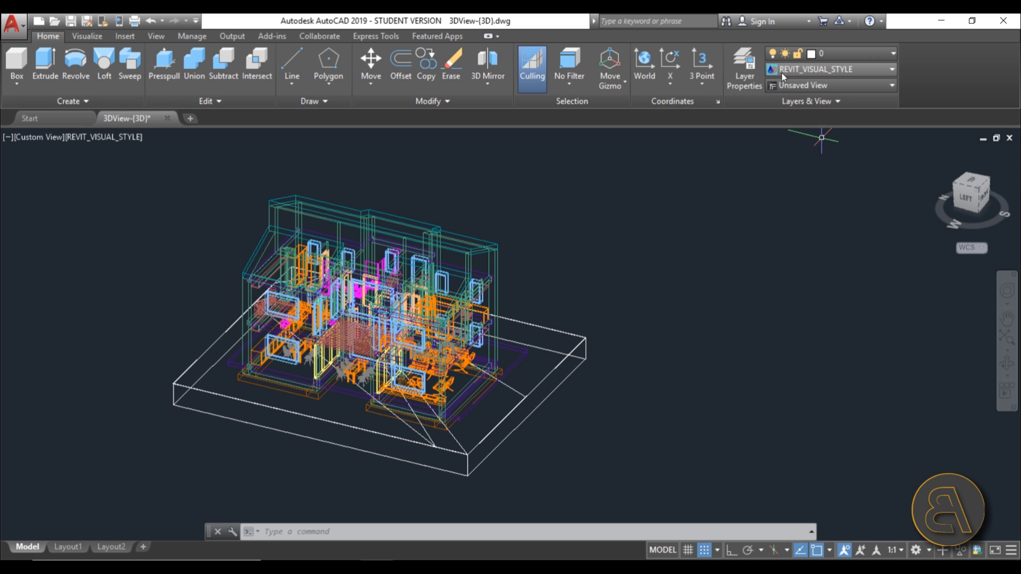
Step: Shade the house in Conceptual, then Shades of Gray, and orbit to a front-left view
{"action": "left_click", "coordinate": [820, 70]}
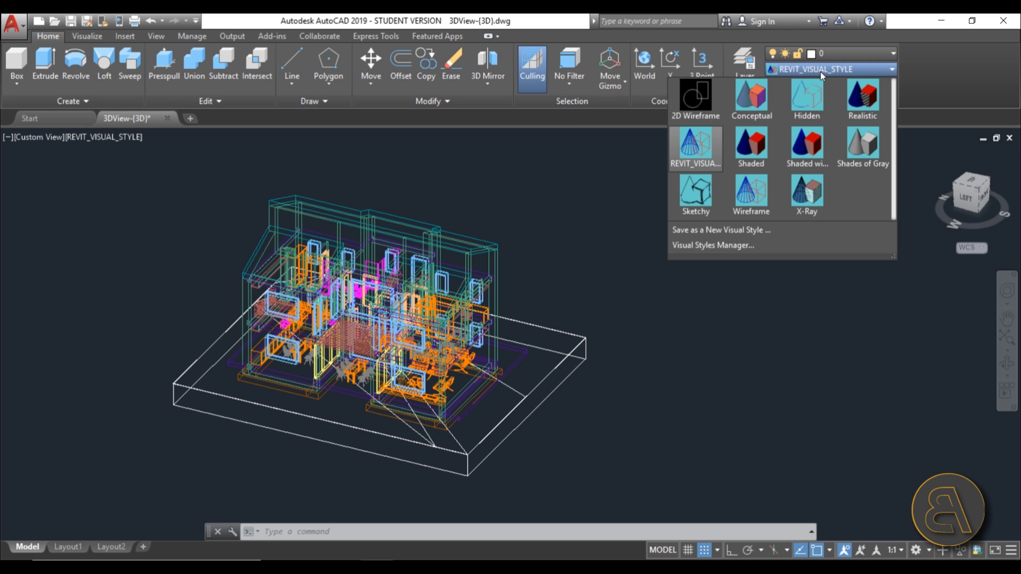
{"action": "left_click", "coordinate": [765, 101]}
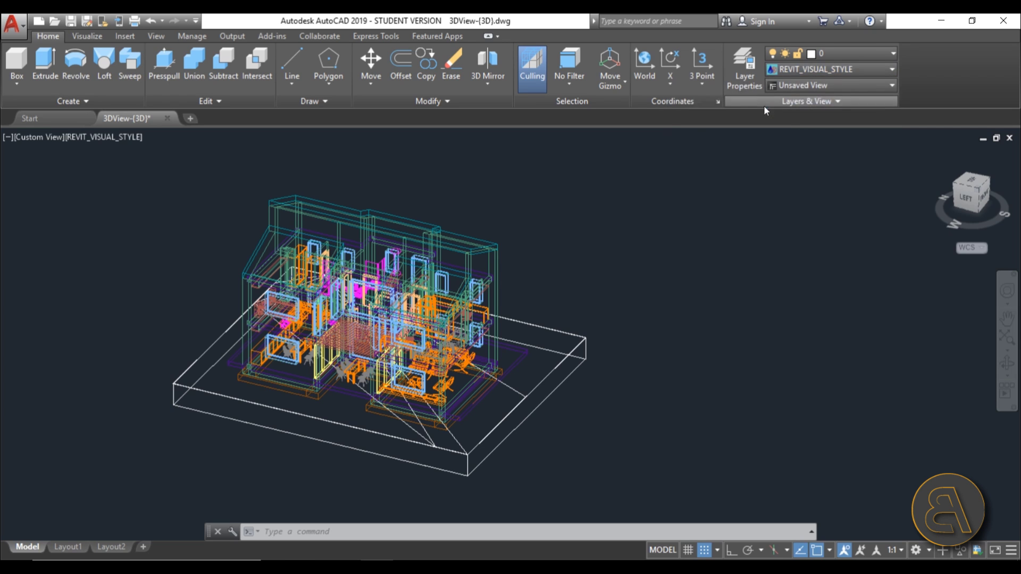
{"action": "left_click", "coordinate": [850, 69]}
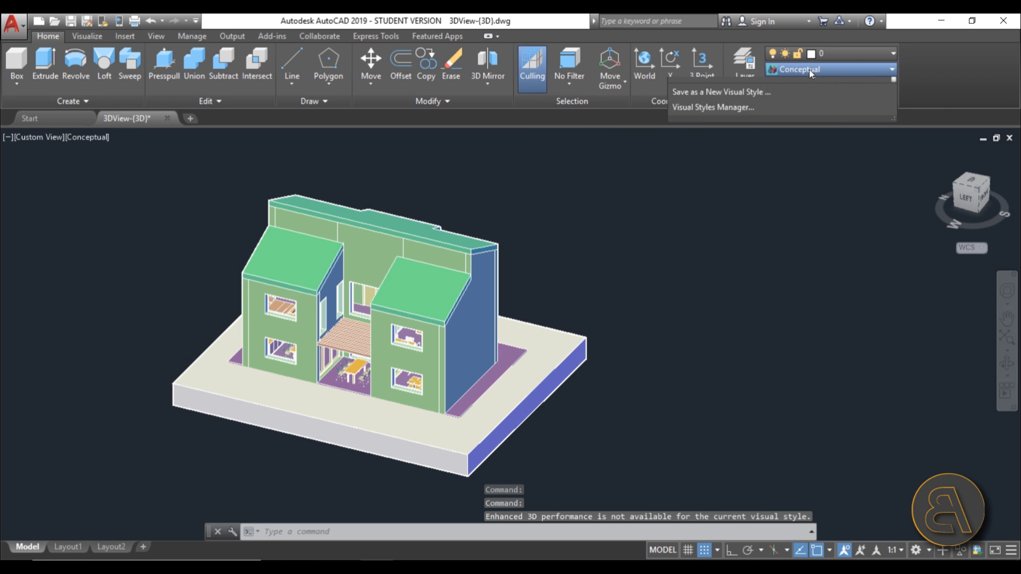
{"action": "left_click", "coordinate": [854, 164]}
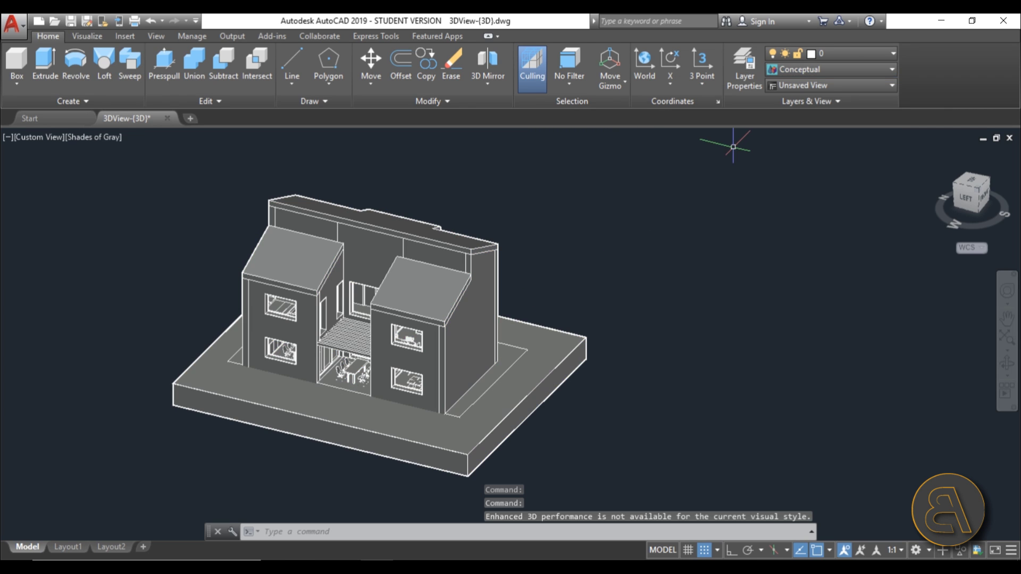
{"action": "middle_click_drag", "start_coordinate": [389, 369], "coordinate": [396, 394], "text": "shift"}
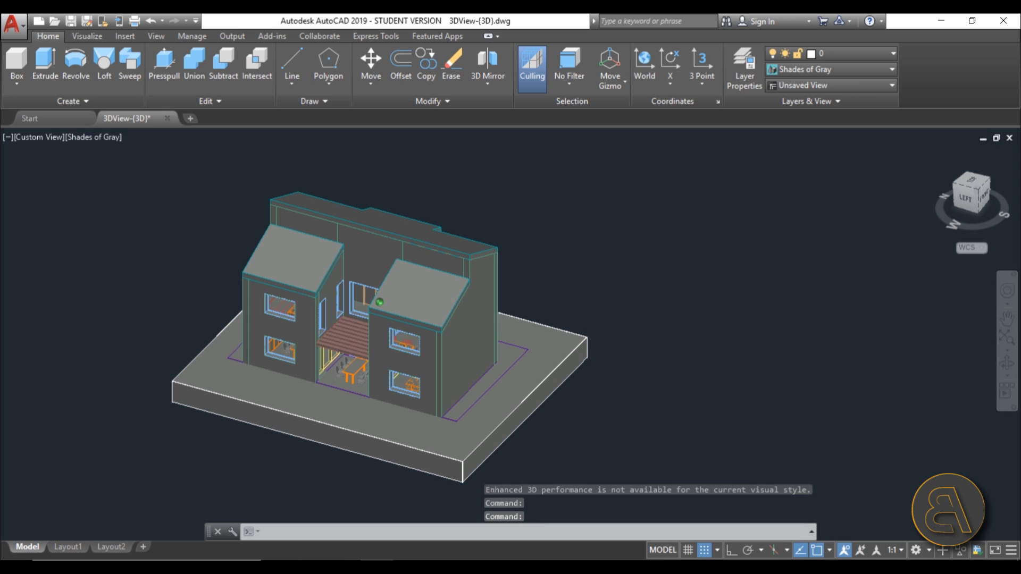
Step: Zoom in and select the two left-wall windows and dining table, then clear the selection
{"action": "scroll", "coordinate": [290, 324], "scroll_direction": "up", "scroll_amount": 3}
{"action": "scroll", "coordinate": [292, 347], "scroll_direction": "up", "scroll_amount": 1}
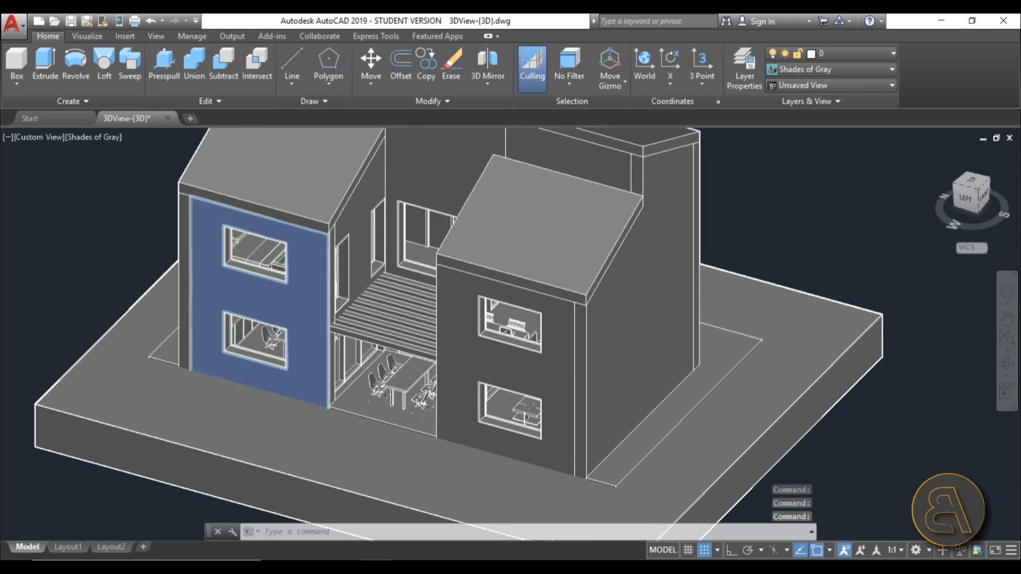
{"action": "scroll", "coordinate": [292, 364], "scroll_direction": "up", "scroll_amount": 4}
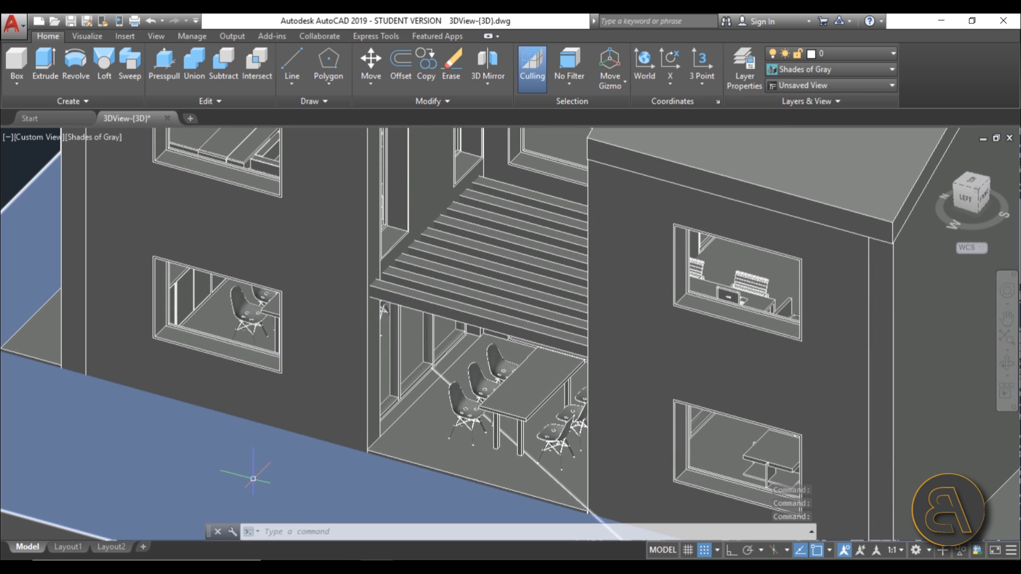
{"action": "left_click", "coordinate": [253, 364]}
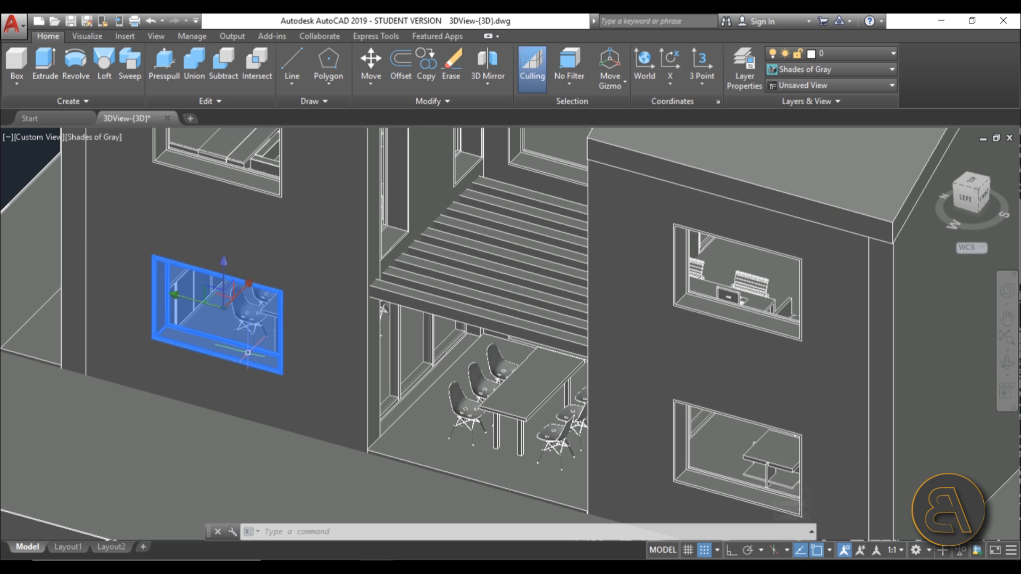
{"action": "left_click", "coordinate": [258, 163]}
{"action": "left_click", "coordinate": [513, 405]}
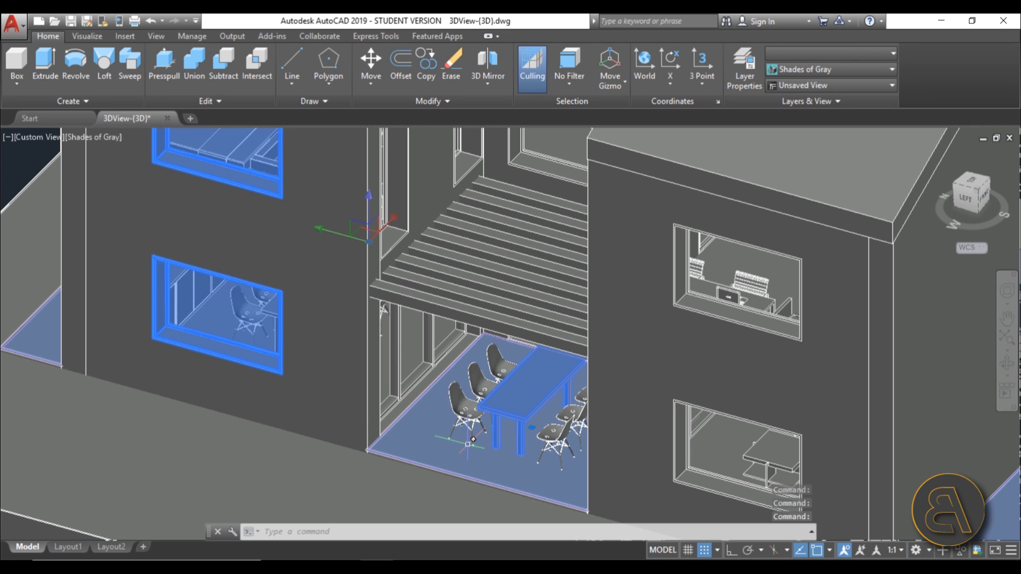
{"action": "scroll", "coordinate": [456, 426], "scroll_direction": "up", "scroll_amount": 2}
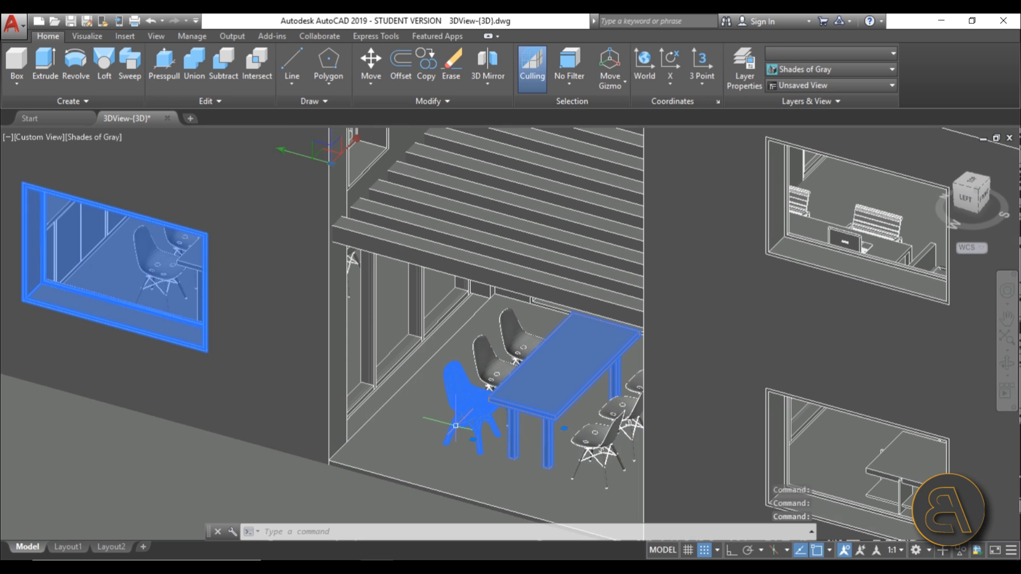
{"action": "key", "text": "Escape"}
{"action": "key", "text": "Escape"}
Step: Move one dining chair further left, then zoom and pan out to frame the whole house
{"action": "left_click", "coordinate": [456, 407]}
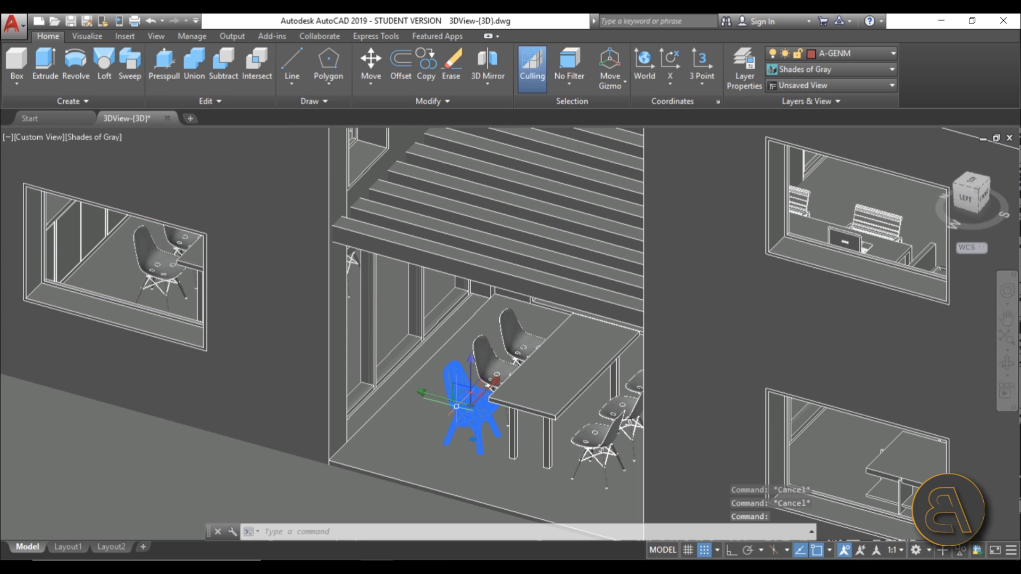
{"action": "left_click", "coordinate": [426, 395]}
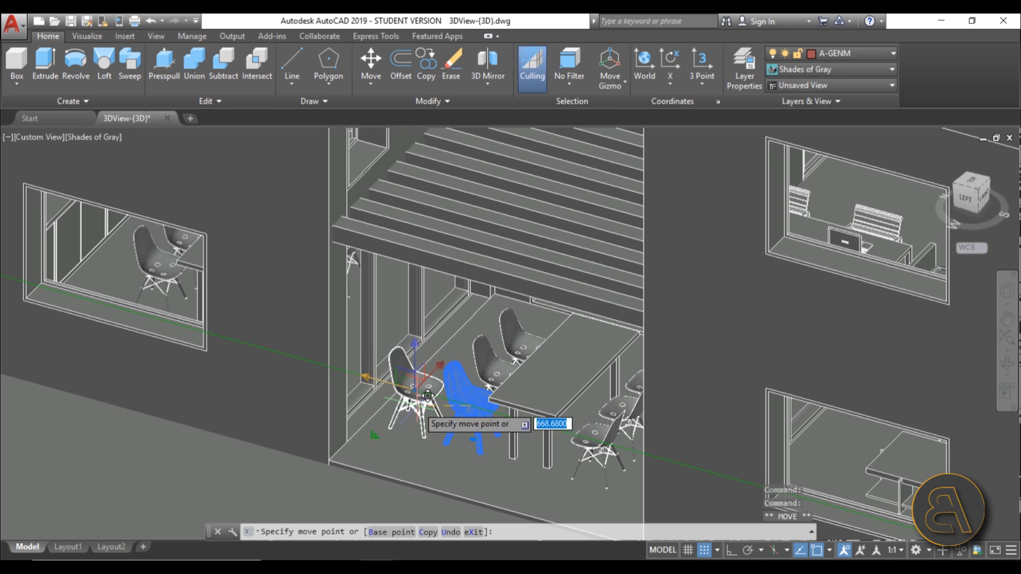
{"action": "left_click", "coordinate": [399, 434]}
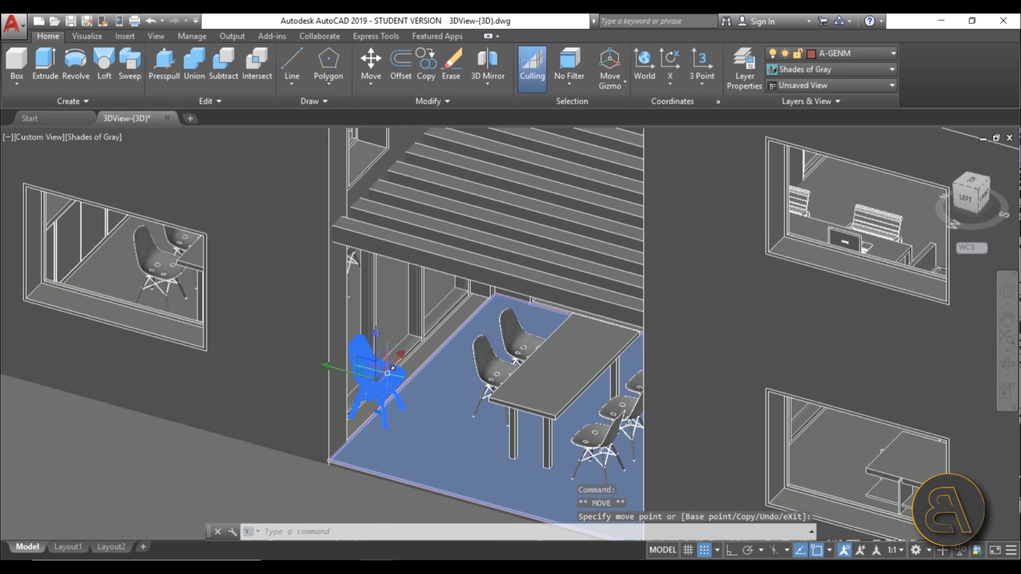
{"action": "scroll", "coordinate": [381, 367], "scroll_direction": "up", "scroll_amount": 4}
{"action": "key", "text": "Escape"}
{"action": "key", "text": "Escape"}
{"action": "key", "text": "Escape"}
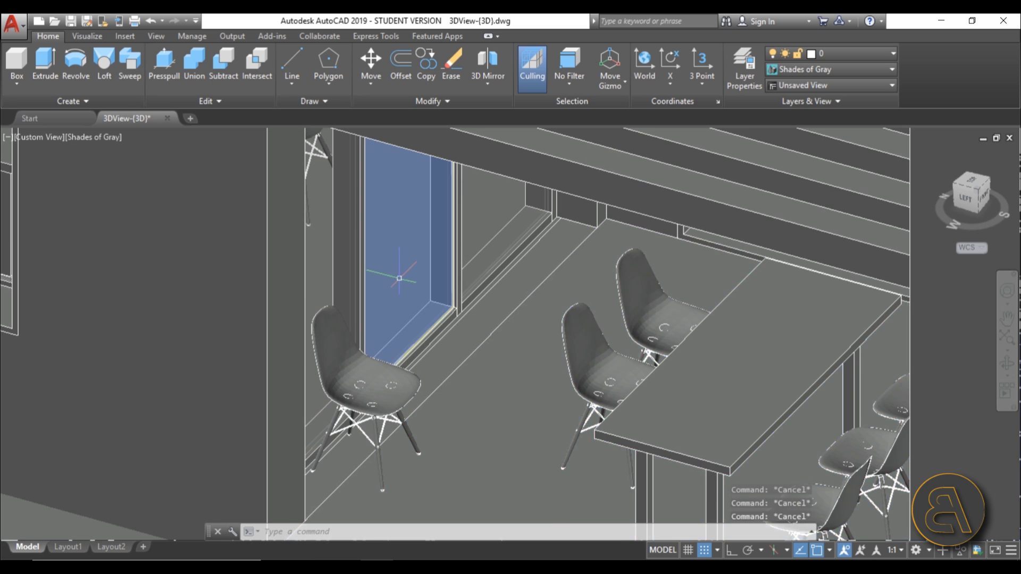
{"action": "scroll", "coordinate": [349, 320], "scroll_direction": "down", "scroll_amount": 5}
{"action": "scroll", "coordinate": [348, 320], "scroll_direction": "down", "scroll_amount": 6}
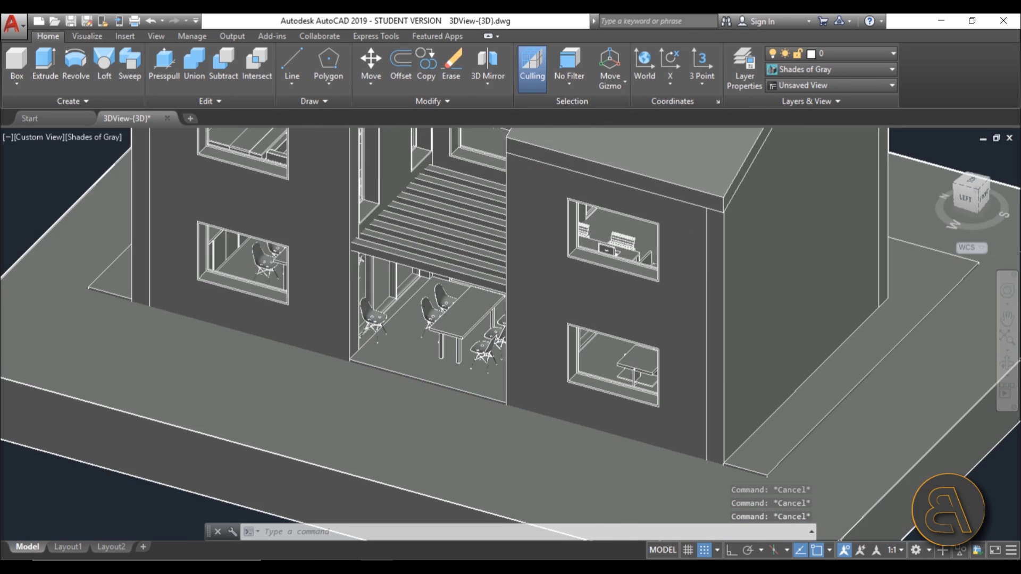
{"action": "middle_click_drag", "start_coordinate": [457, 367], "coordinate": [463, 519]}
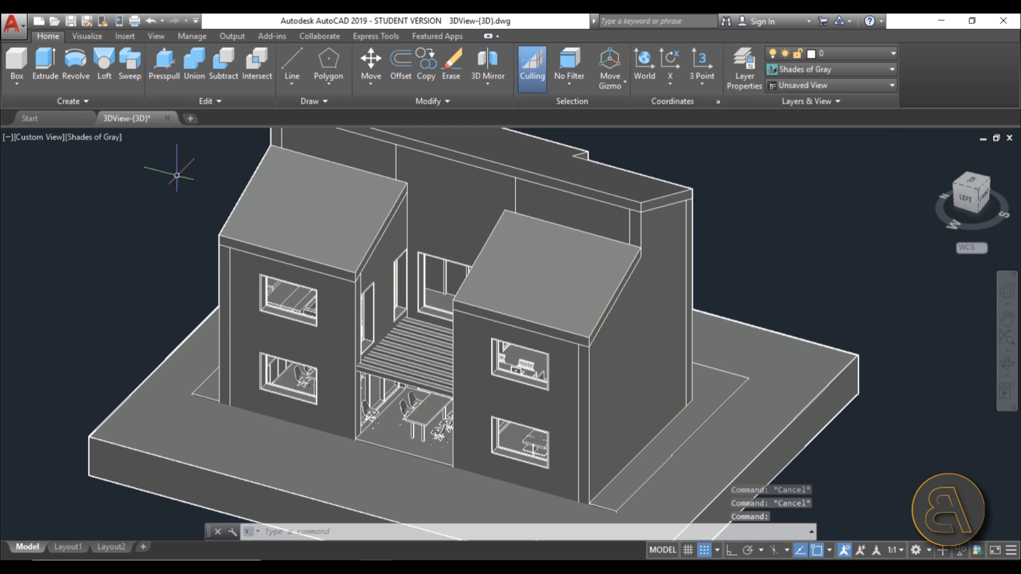
Step: Open FloorPlan-00lowerlevel.dwg from the desktop, accepting the warning
{"action": "left_click", "coordinate": [941, 23]}
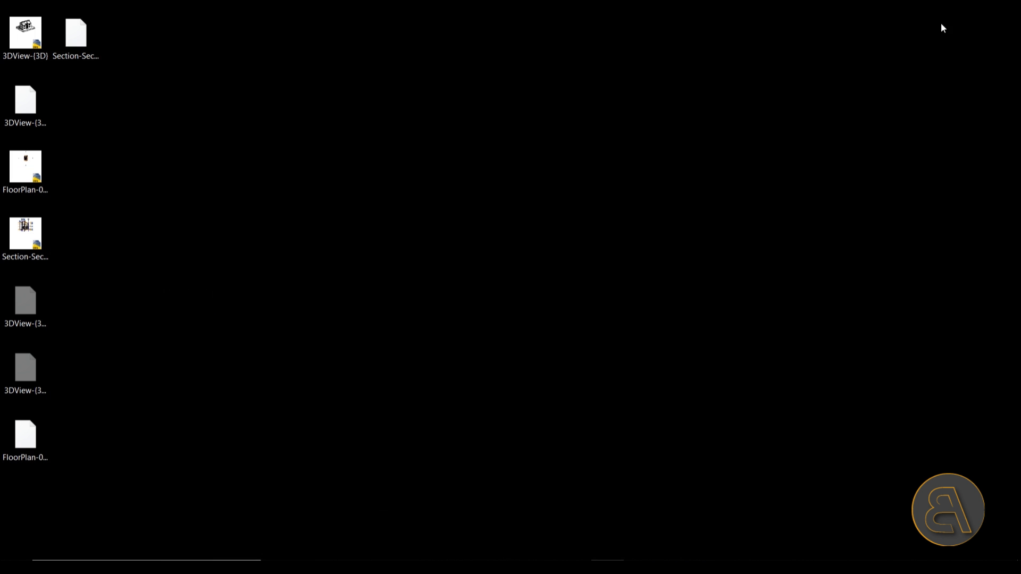
{"action": "double_click", "coordinate": [25, 166]}
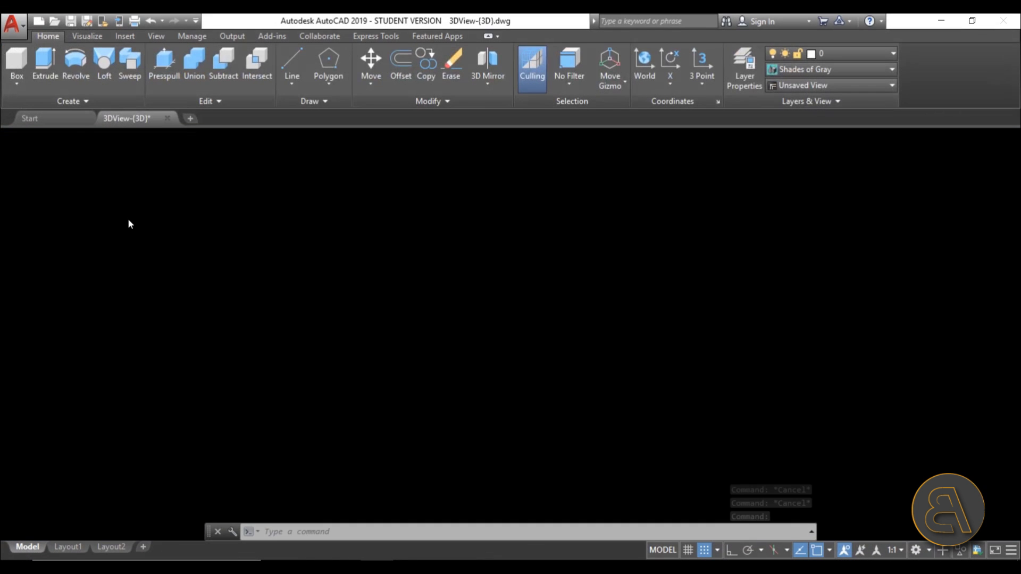
{"action": "left_click", "coordinate": [567, 337]}
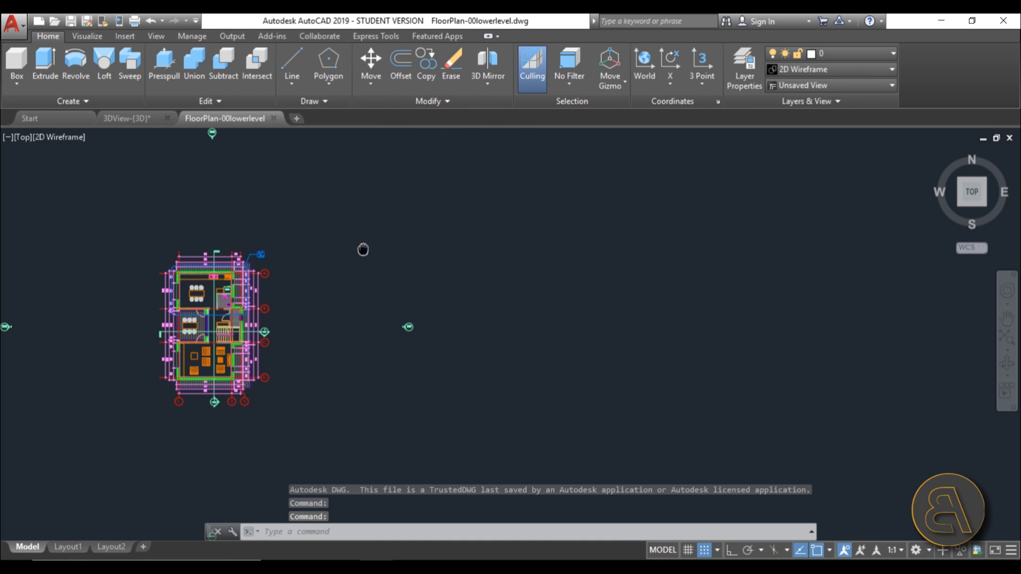
Step: Pan and zoom around the lower-level plan, inspecting the blue wall hatch by the stairs
{"action": "middle_click_drag", "start_coordinate": [362, 251], "coordinate": [542, 214]}
{"action": "scroll", "coordinate": [392, 253], "scroll_direction": "up", "scroll_amount": 6}
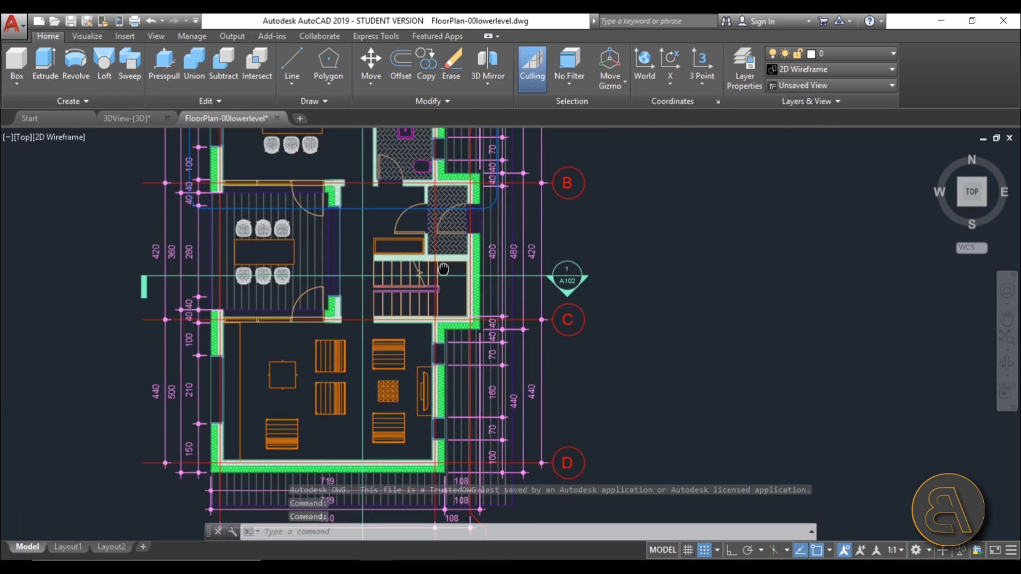
{"action": "scroll", "coordinate": [338, 194], "scroll_direction": "up", "scroll_amount": 5}
{"action": "scroll", "coordinate": [376, 166], "scroll_direction": "down", "scroll_amount": 10}
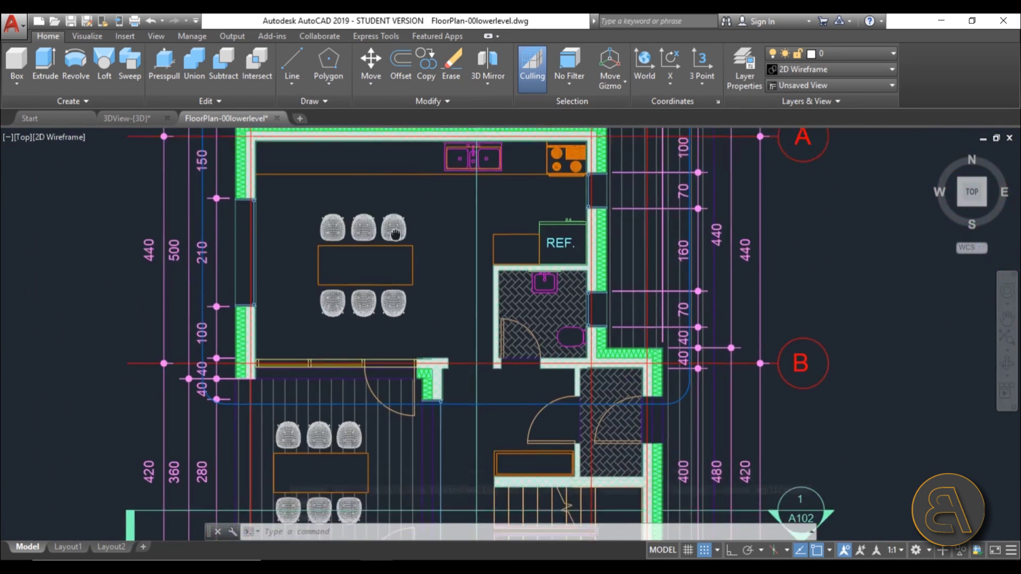
{"action": "scroll", "coordinate": [474, 334], "scroll_direction": "up", "scroll_amount": 8}
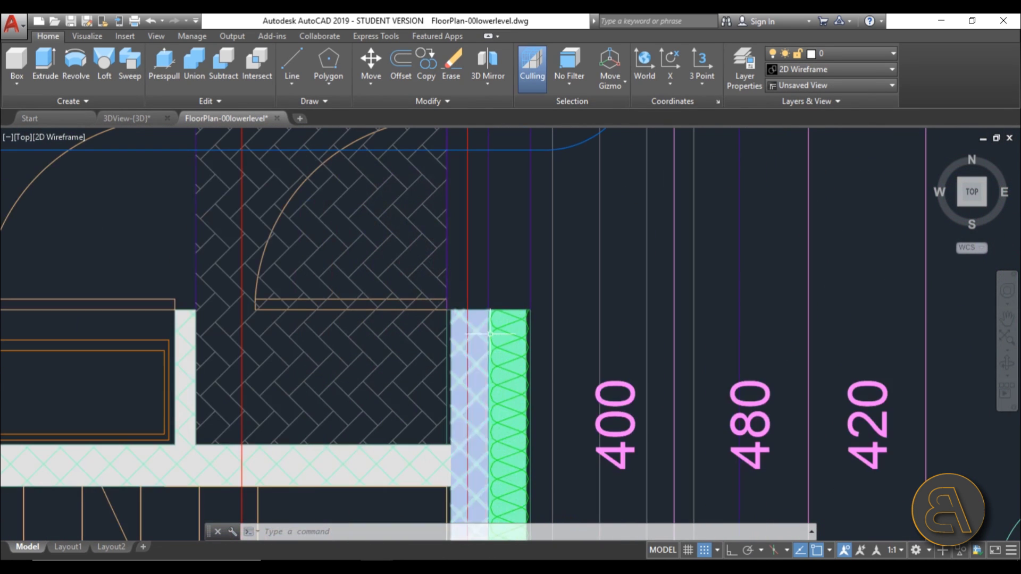
{"action": "left_click", "coordinate": [474, 334]}
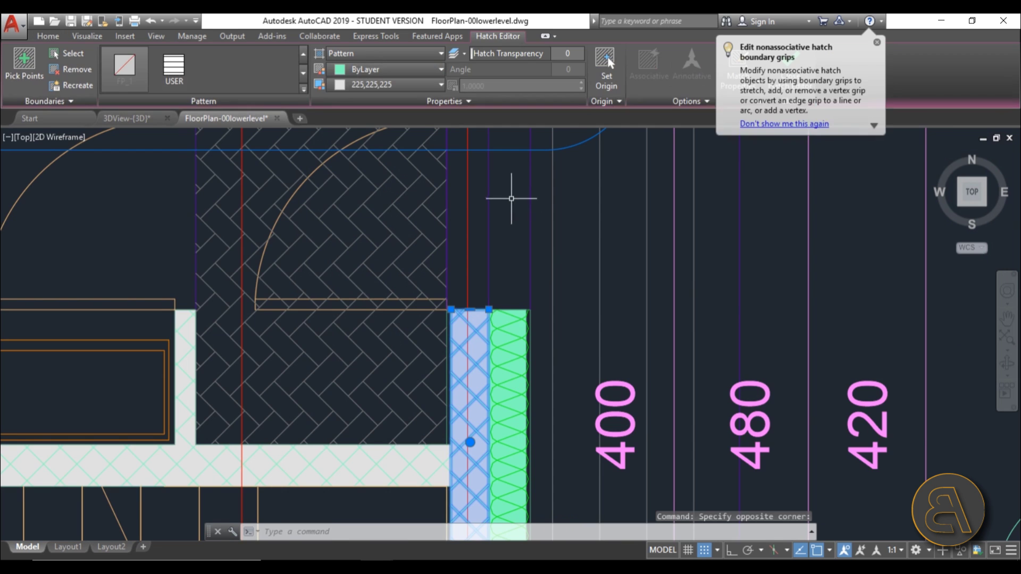
{"action": "scroll", "coordinate": [528, 265], "scroll_direction": "down", "scroll_amount": 5}
{"action": "scroll", "coordinate": [532, 393], "scroll_direction": "up", "scroll_amount": 10}
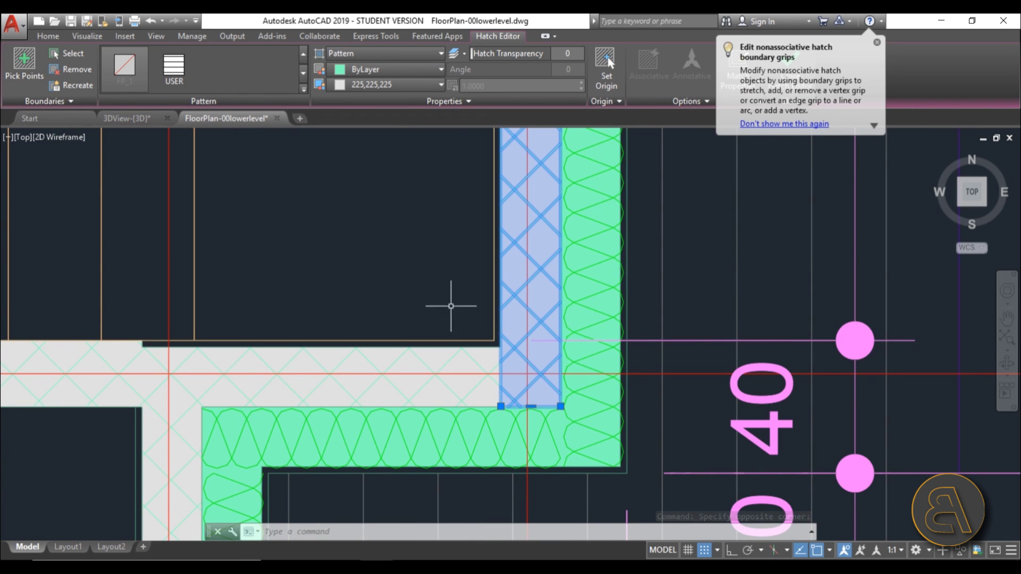
{"action": "scroll", "coordinate": [468, 255], "scroll_direction": "down", "scroll_amount": 8}
{"action": "key", "text": "Escape"}
{"action": "middle_click_drag", "start_coordinate": [495, 216], "coordinate": [491, 237]}
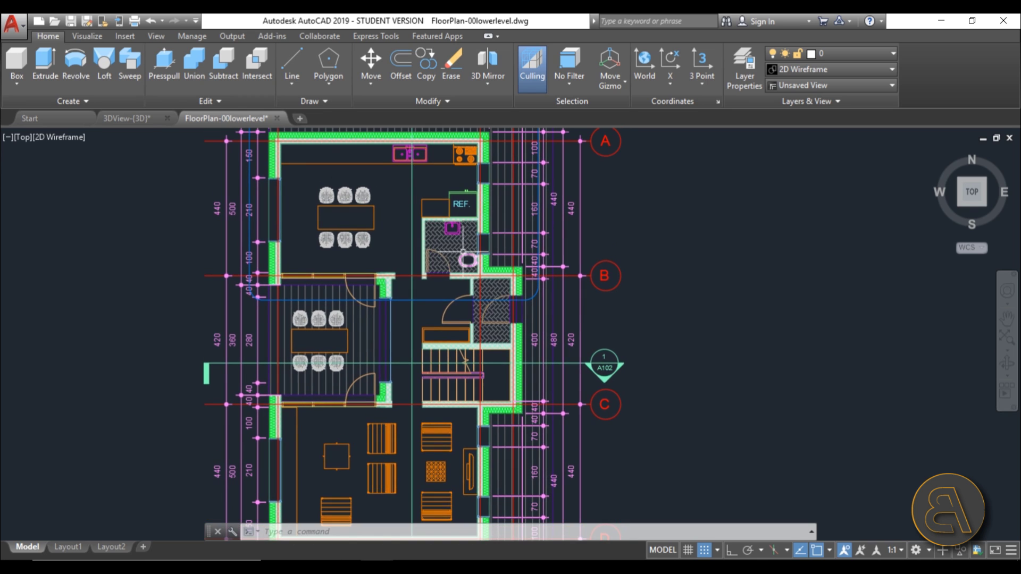
Step: Return to the floor plan tab and pan down to the kitchen, clearing a stair-hatch selection
{"action": "left_click", "coordinate": [137, 124]}
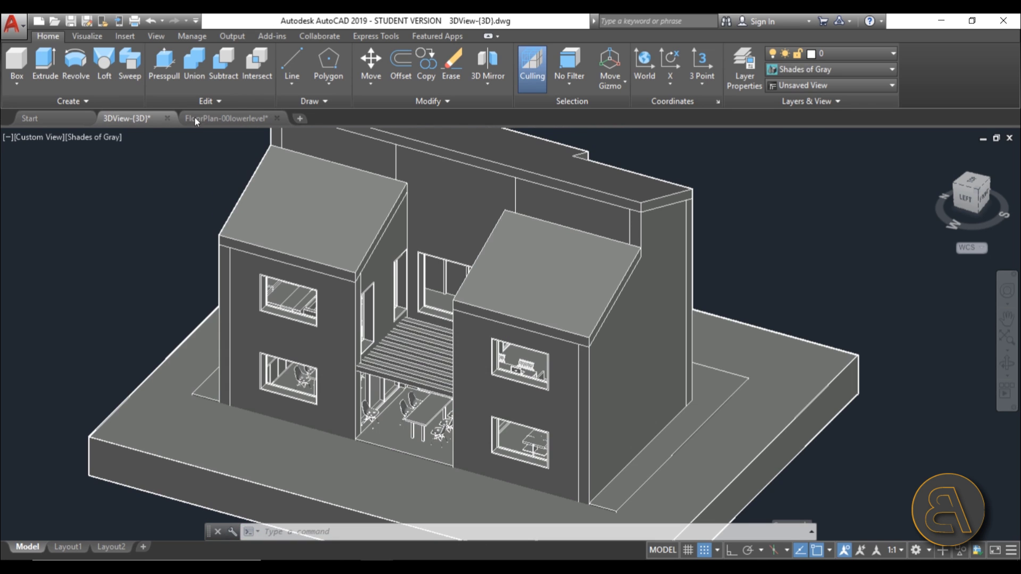
{"action": "left_click", "coordinate": [200, 117]}
{"action": "scroll", "coordinate": [365, 274], "scroll_direction": "up", "scroll_amount": 2}
{"action": "middle_click_drag", "start_coordinate": [365, 274], "coordinate": [368, 246]}
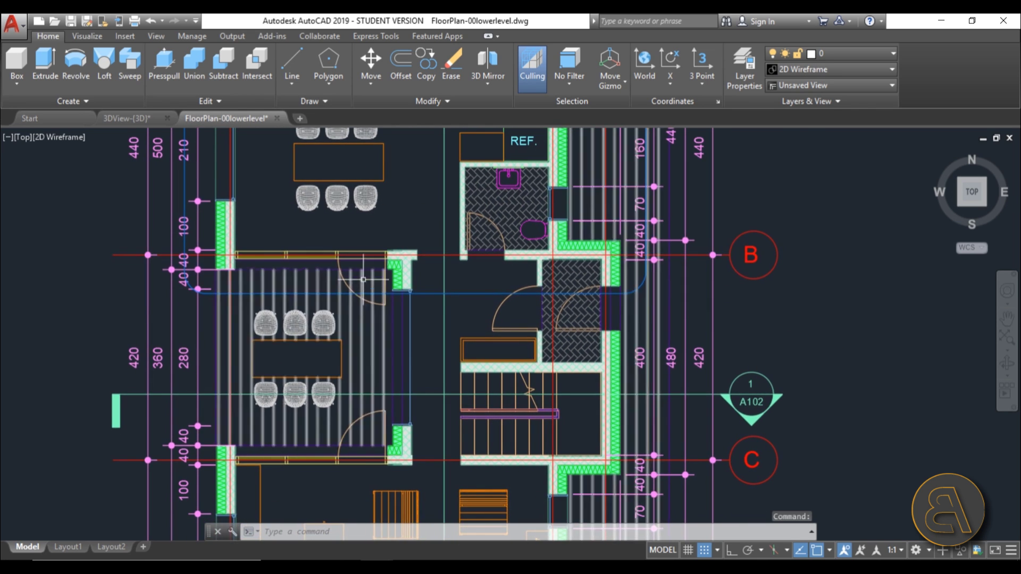
{"action": "left_click", "coordinate": [368, 312]}
{"action": "left_click", "coordinate": [361, 322]}
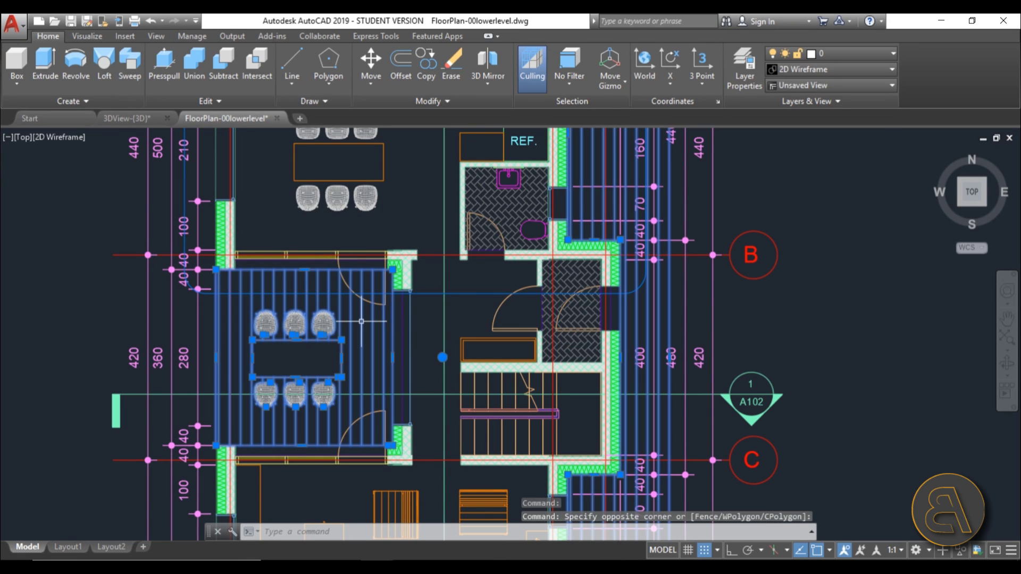
{"action": "key", "text": "Escape"}
{"action": "key", "text": "Escape"}
{"action": "middle_click_drag", "start_coordinate": [340, 191], "coordinate": [340, 279]}
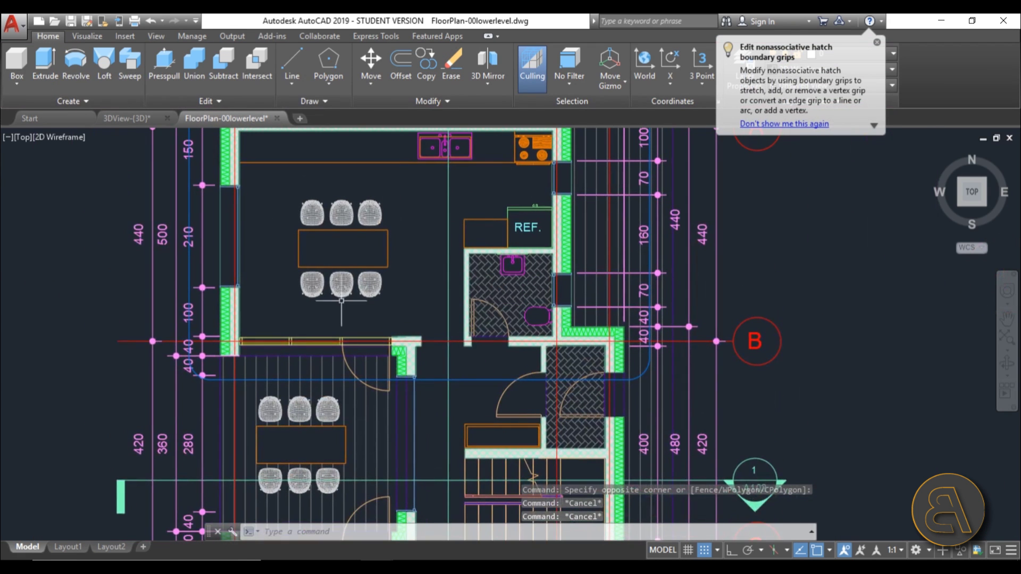
{"action": "key", "text": "Escape"}
{"action": "scroll", "coordinate": [292, 258], "scroll_direction": "up", "scroll_amount": 3}
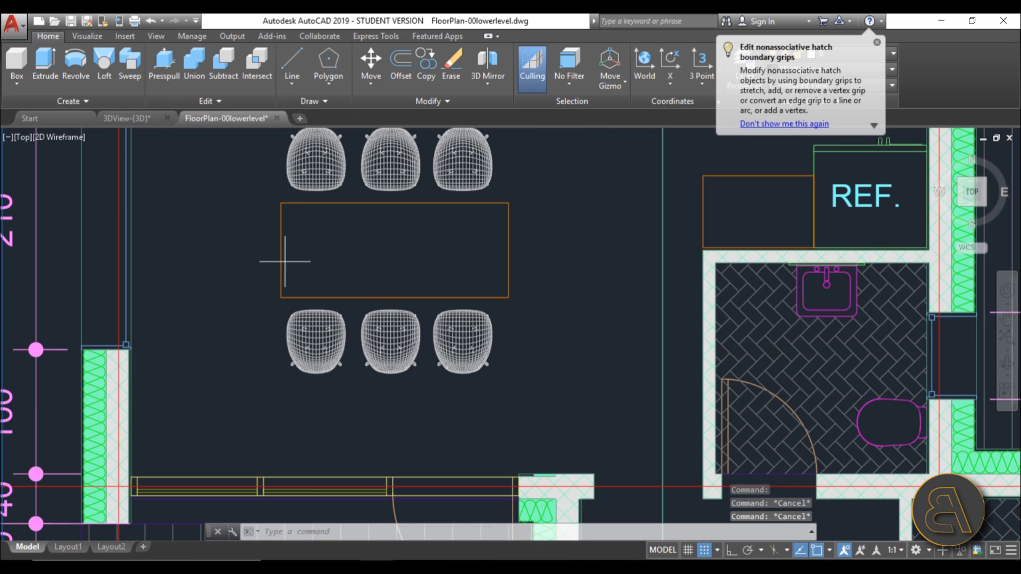
Step: Window-select the dining table block and explode it with EXPL
{"action": "left_click", "coordinate": [291, 260]}
{"action": "left_click", "coordinate": [194, 238]}
{"action": "type", "text": "e"}
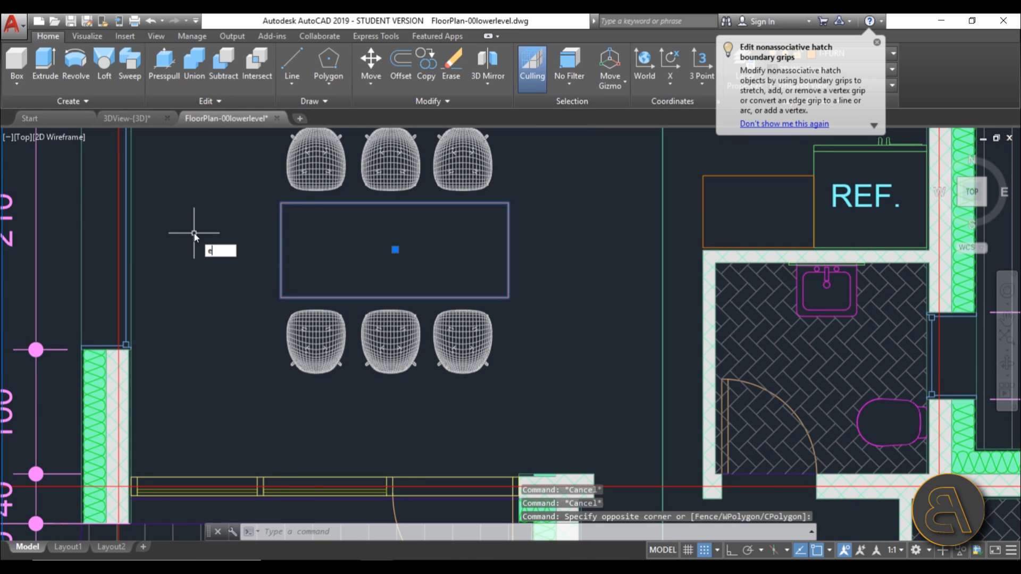
{"action": "type", "text": "xpl"}
{"action": "key", "text": "Return"}
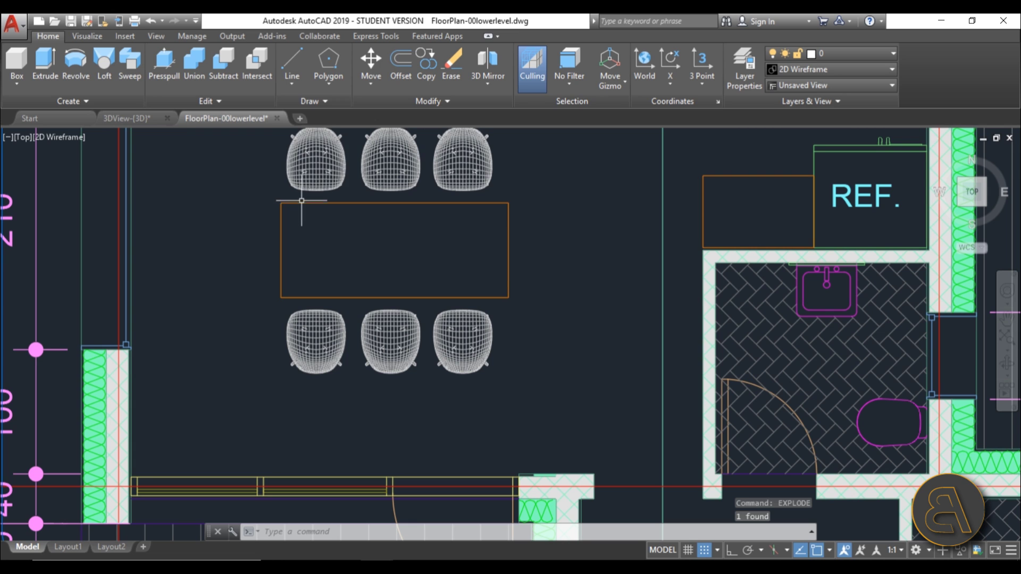
{"action": "scroll", "coordinate": [474, 278], "scroll_direction": "down", "scroll_amount": 2}
{"action": "scroll", "coordinate": [474, 278], "scroll_direction": "down", "scroll_amount": 3}
{"action": "scroll", "coordinate": [481, 342], "scroll_direction": "up", "scroll_amount": 4}
Step: Explode the kitchen stove block using the EXPLODE suggestion, then recentre the plan
{"action": "left_click", "coordinate": [572, 266]}
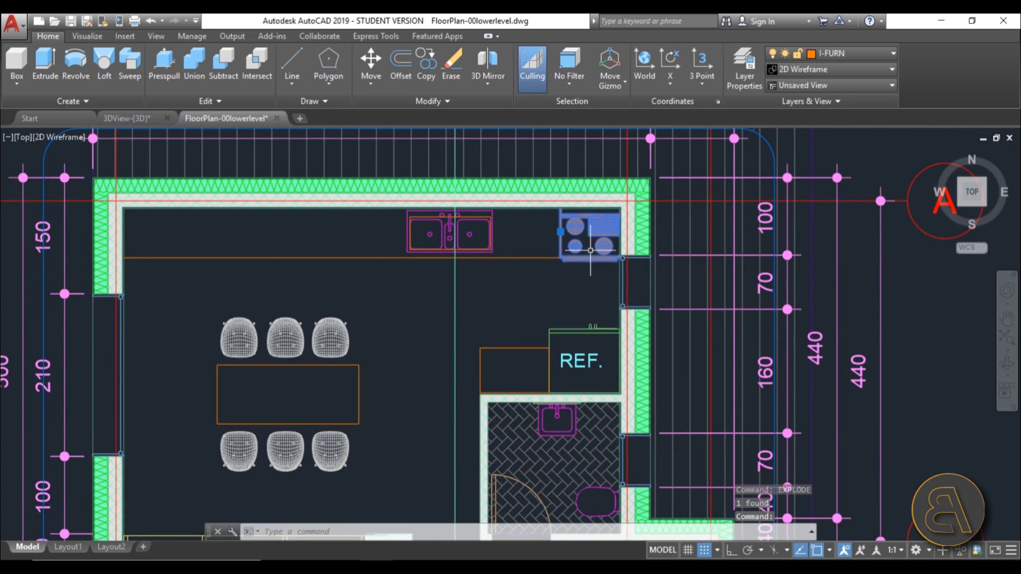
{"action": "scroll", "coordinate": [662, 211], "scroll_direction": "up", "scroll_amount": 2}
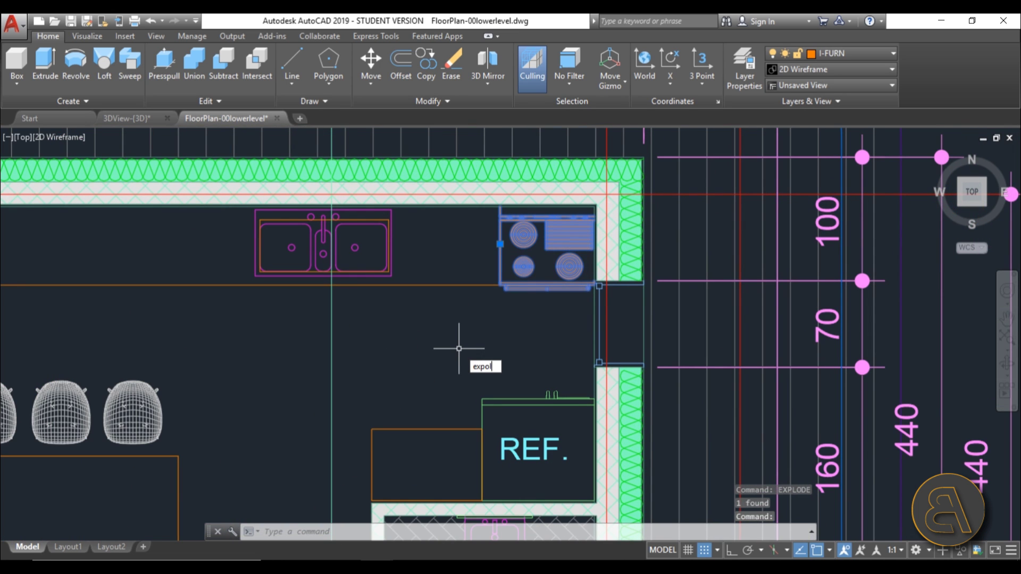
{"action": "key", "text": "Down"}
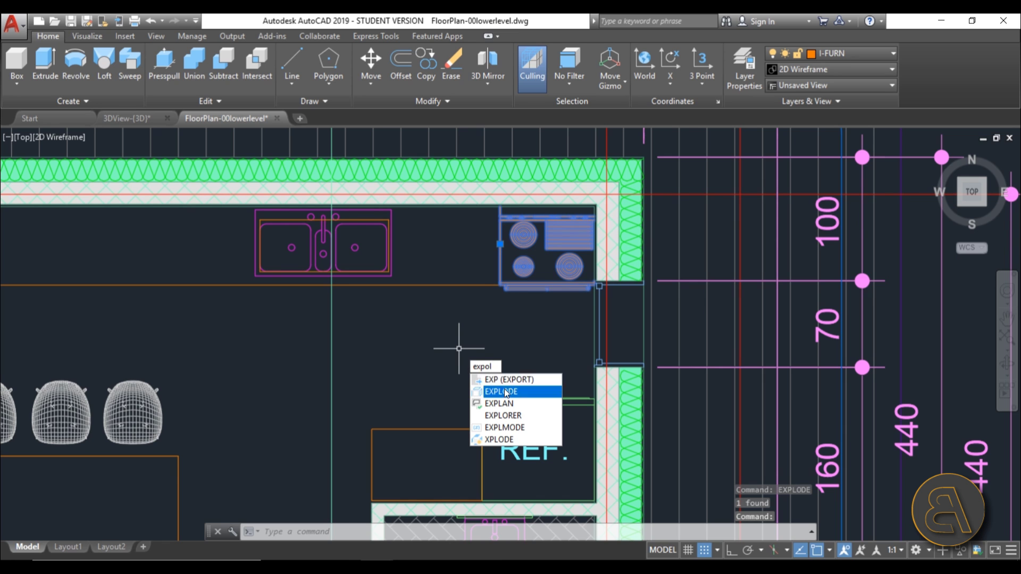
{"action": "key", "text": "Return"}
{"action": "scroll", "coordinate": [523, 265], "scroll_direction": "up", "scroll_amount": 10}
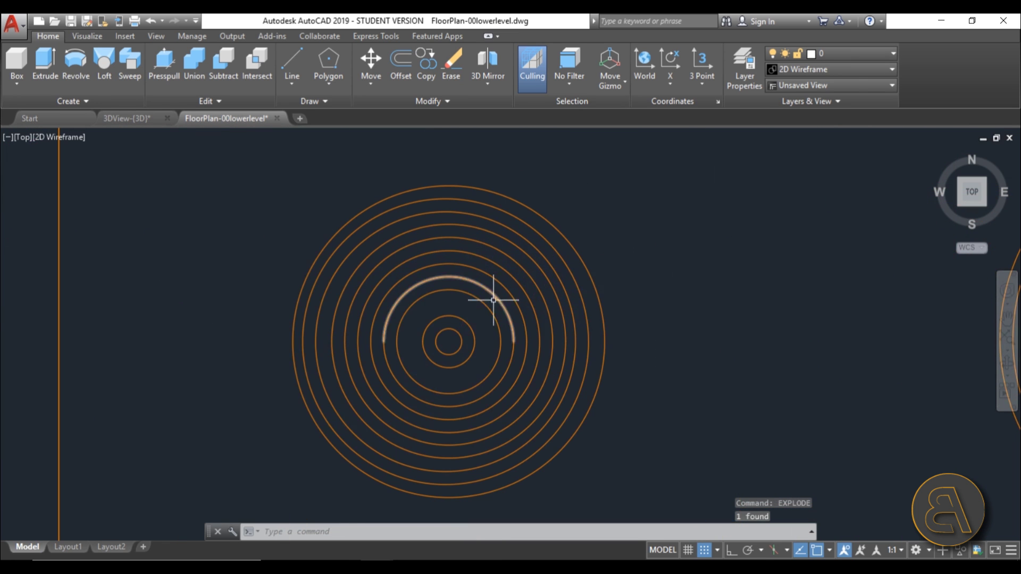
{"action": "scroll", "coordinate": [518, 171], "scroll_direction": "down", "scroll_amount": 10}
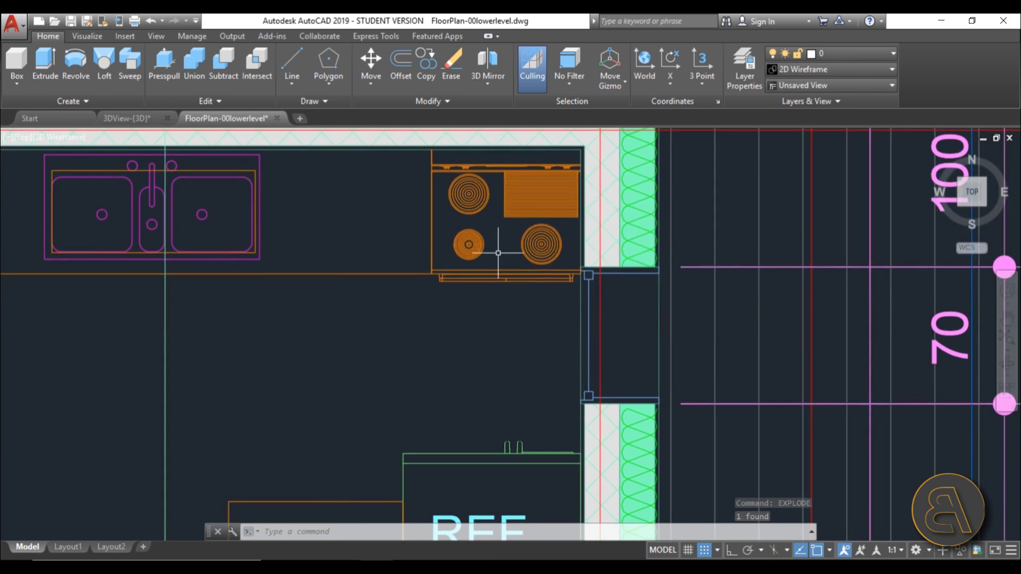
{"action": "scroll", "coordinate": [518, 171], "scroll_direction": "down", "scroll_amount": 6}
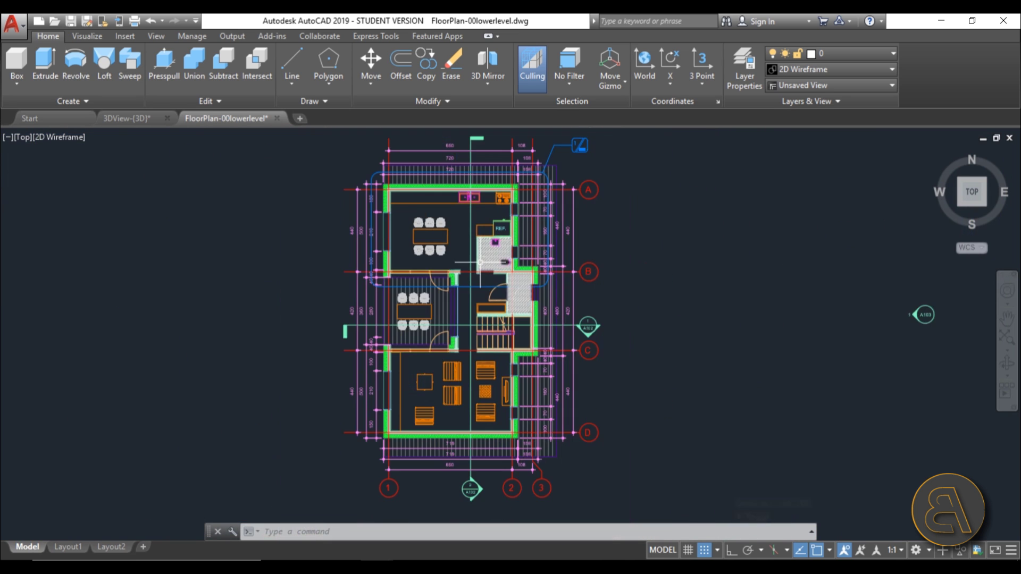
{"action": "scroll", "coordinate": [489, 308], "scroll_direction": "up", "scroll_amount": 2}
{"action": "scroll", "coordinate": [489, 308], "scroll_direction": "up", "scroll_amount": 2}
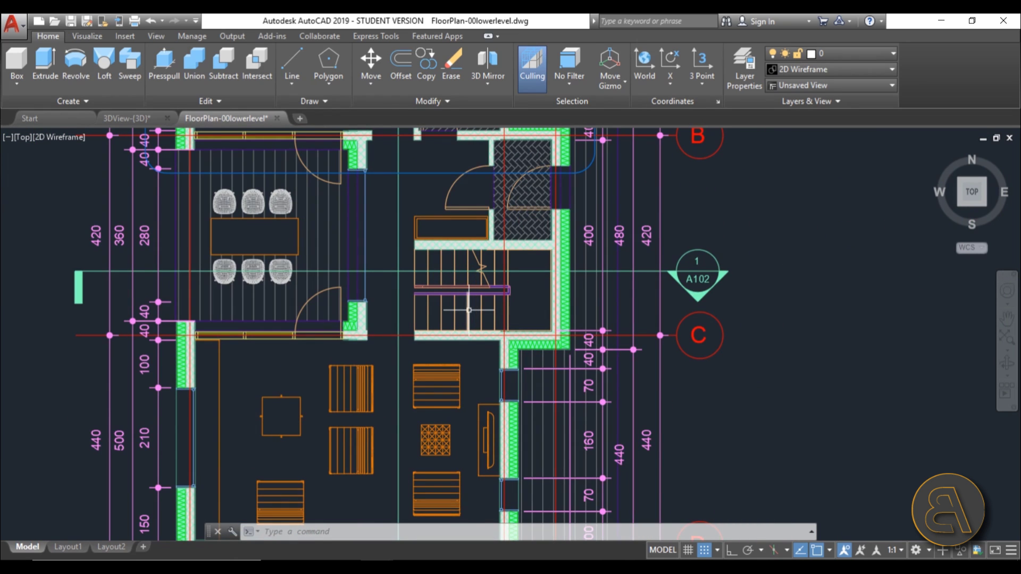
{"action": "scroll", "coordinate": [461, 310], "scroll_direction": "down", "scroll_amount": 4}
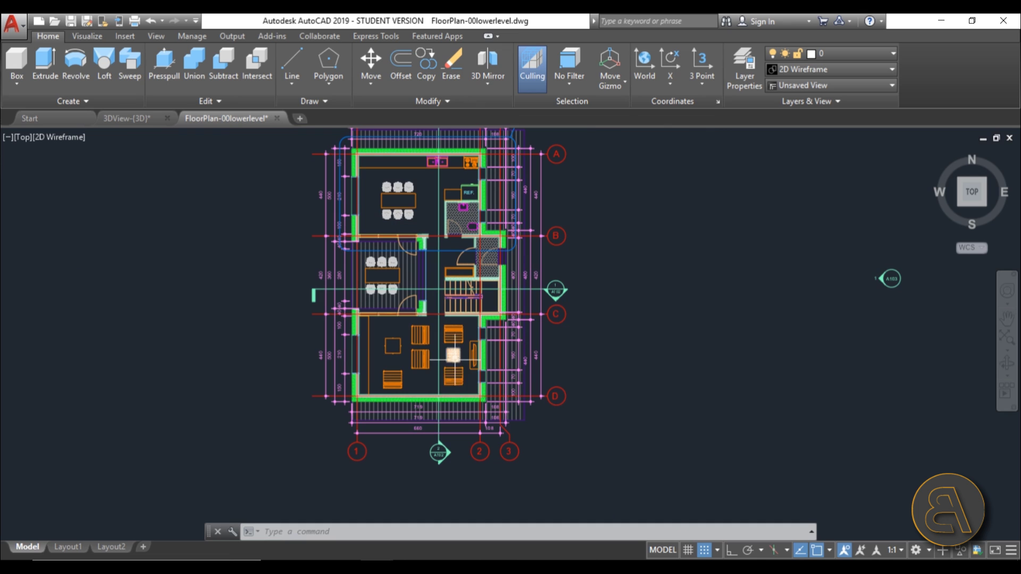
{"action": "middle_click_drag", "start_coordinate": [530, 345], "coordinate": [517, 389]}
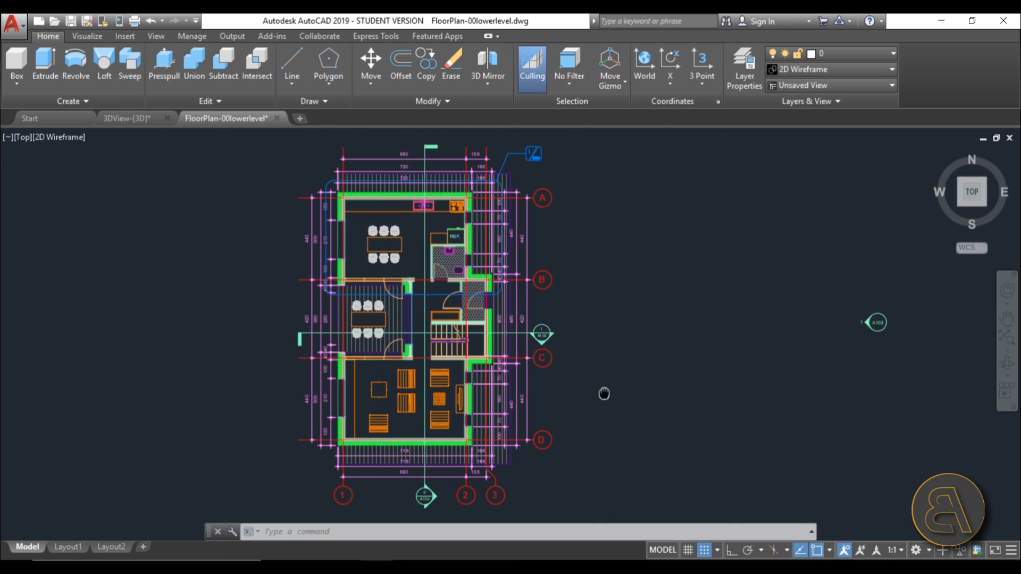